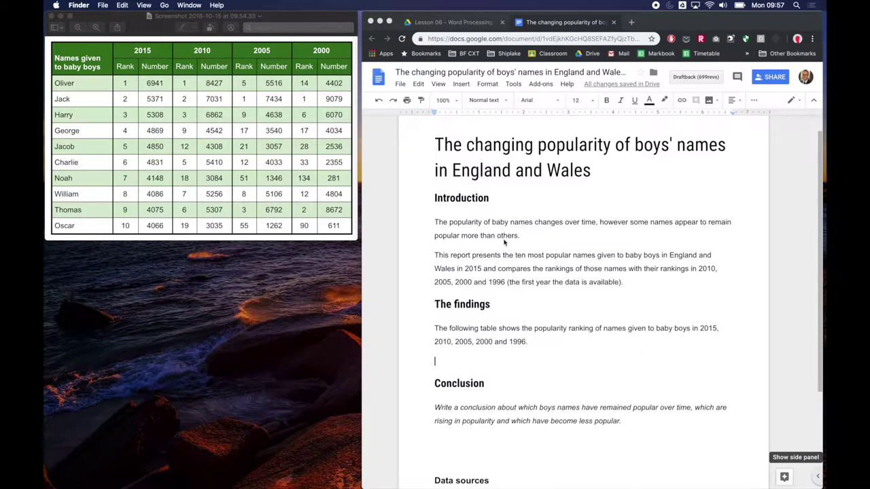
Check the reference table image, then return to the empty line below the findings sentence
click(476, 364)
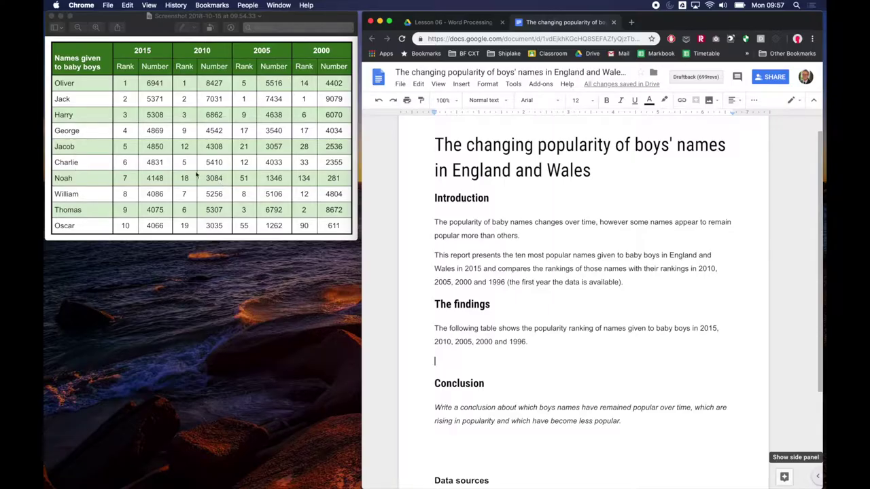
scroll(505, 361, down, 3)
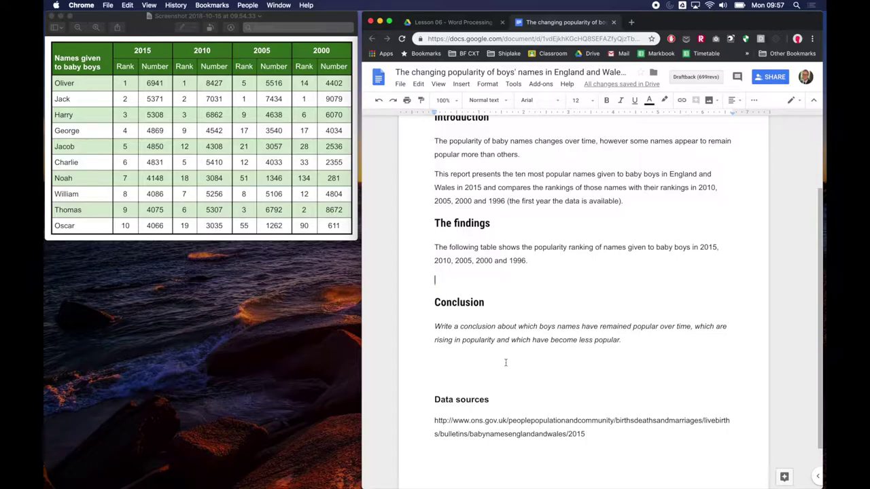
click(68, 227)
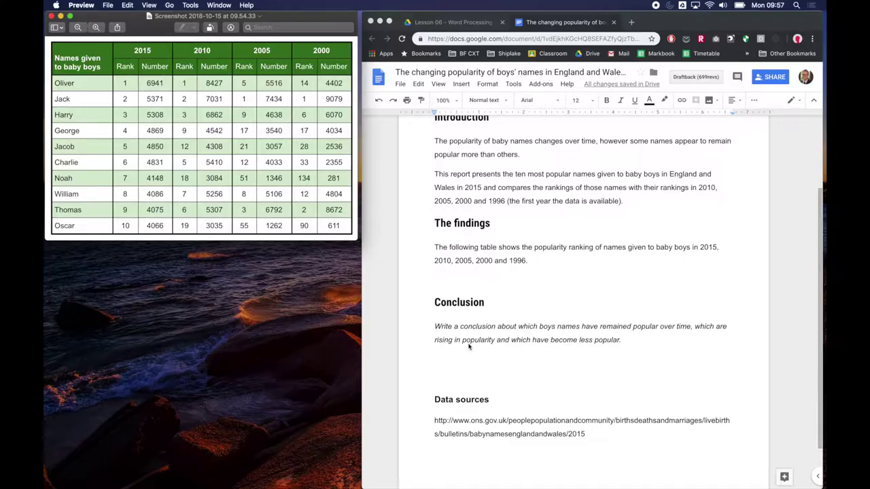
click(473, 292)
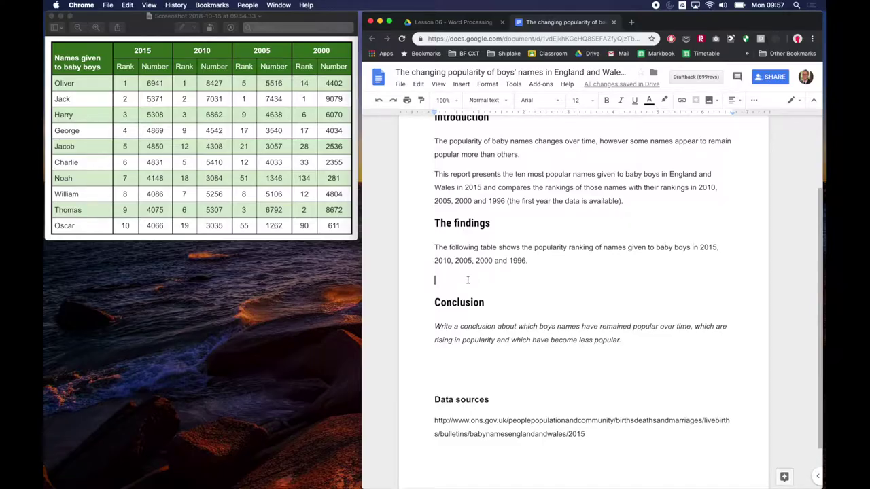
Insert a 9 x 12 table there and delete the blank line above it
click(462, 84)
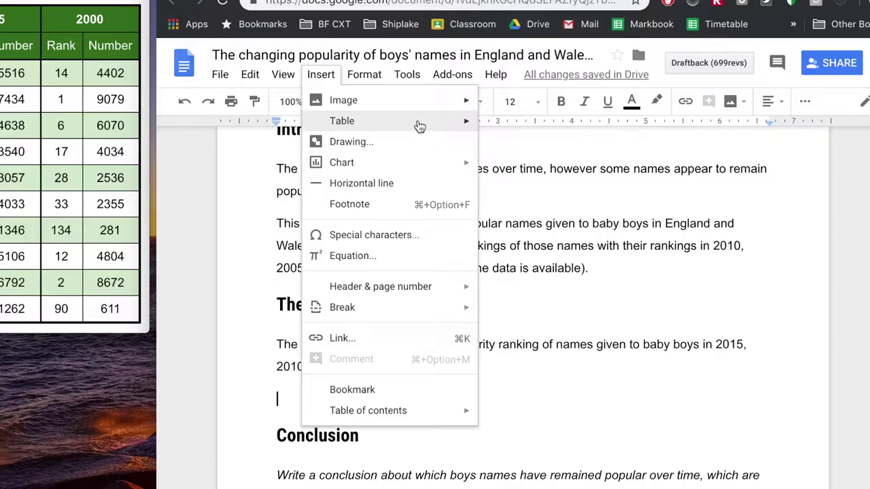
mouse_move(520, 112)
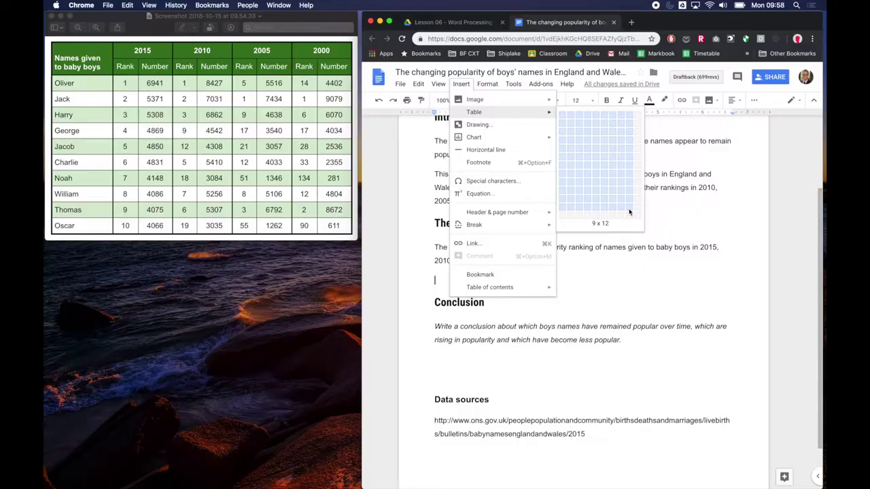
click(598, 280)
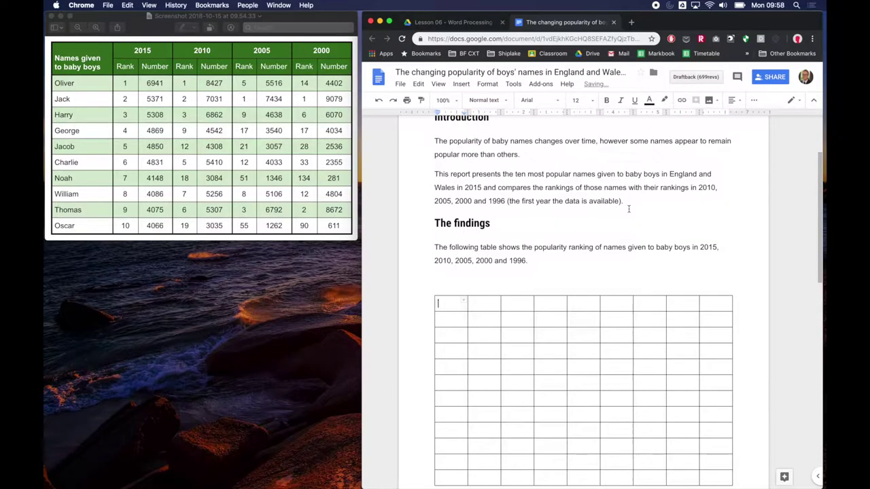
scroll(628, 209, down, 3)
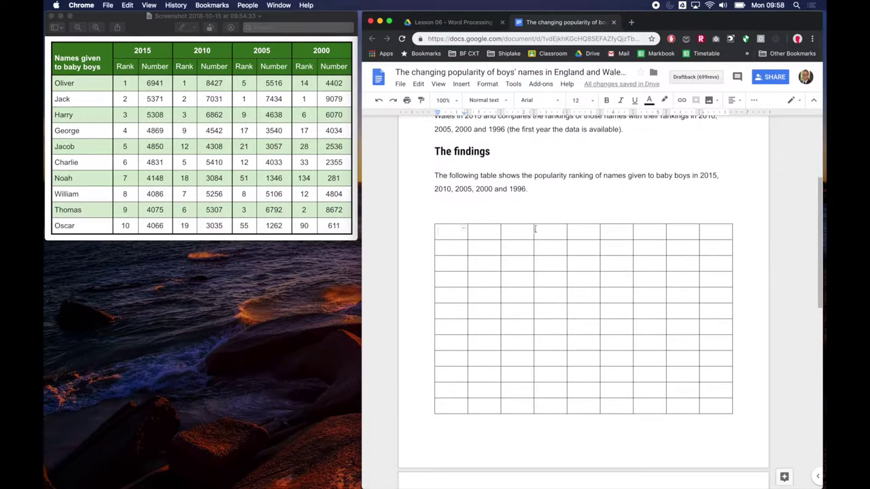
click(473, 212)
key(BackSpace)
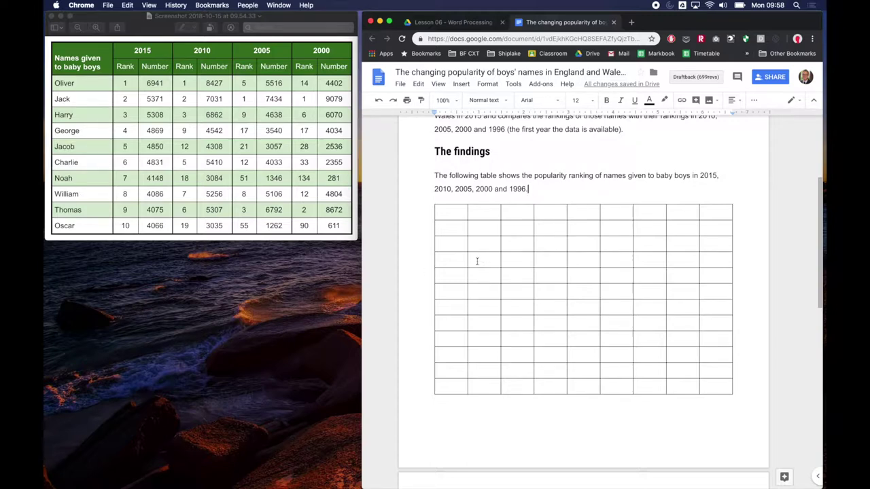
Drag the first column's border right to widen it for names, then select its top two cells
mouse_move(468, 261)
mouse_down()
mouse_move(494, 262)
mouse_move(468, 263)
mouse_up()
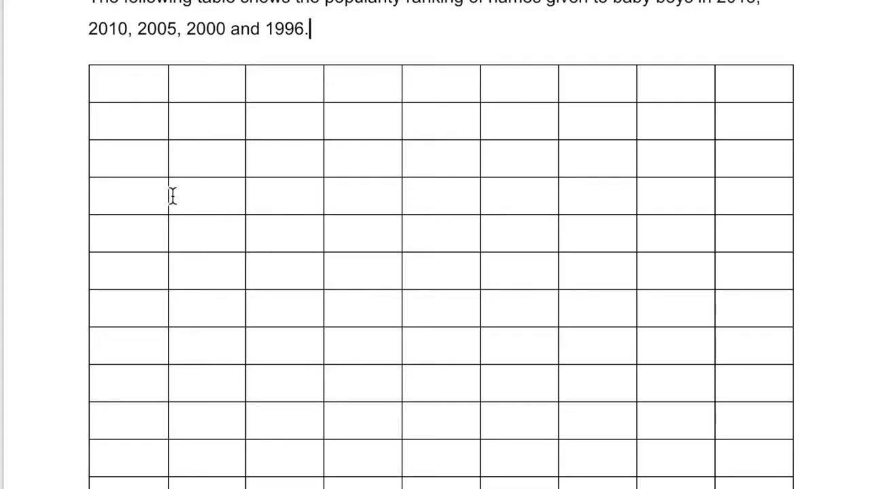
drag(169, 194, 205, 194)
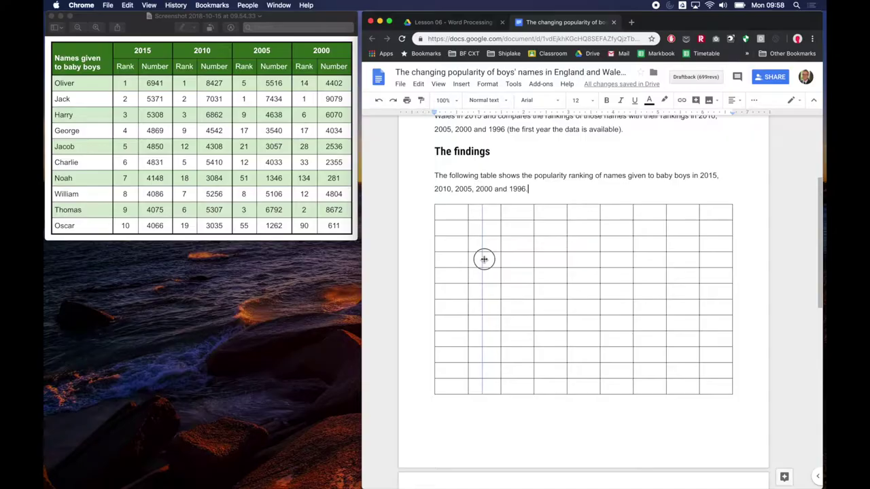
mouse_move(483, 259)
mouse_down()
mouse_move(511, 260)
mouse_move(496, 260)
mouse_up()
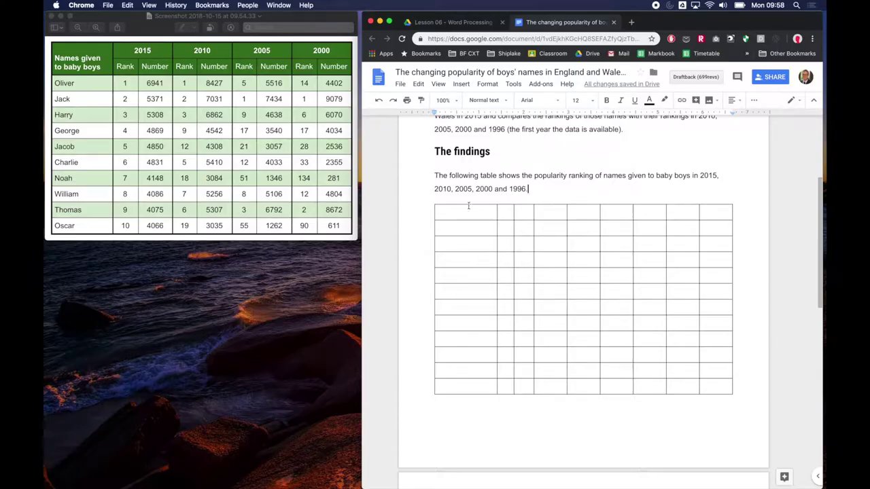
click(460, 242)
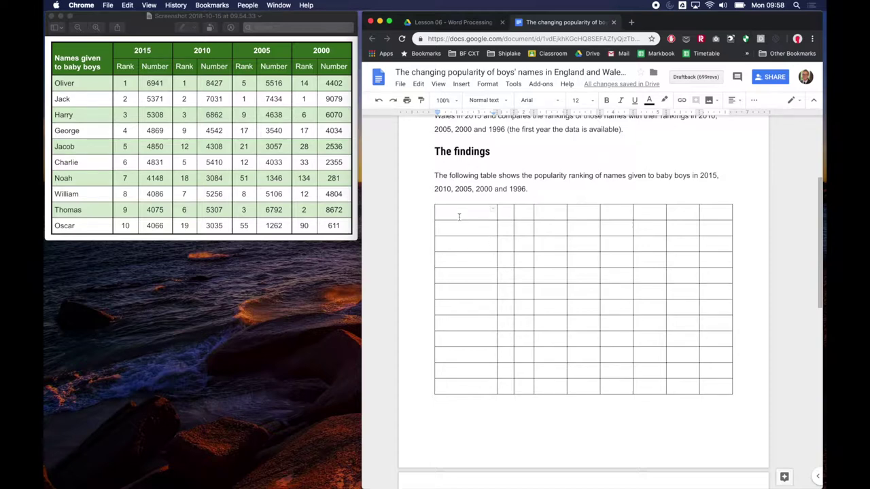
drag(465, 214, 466, 227)
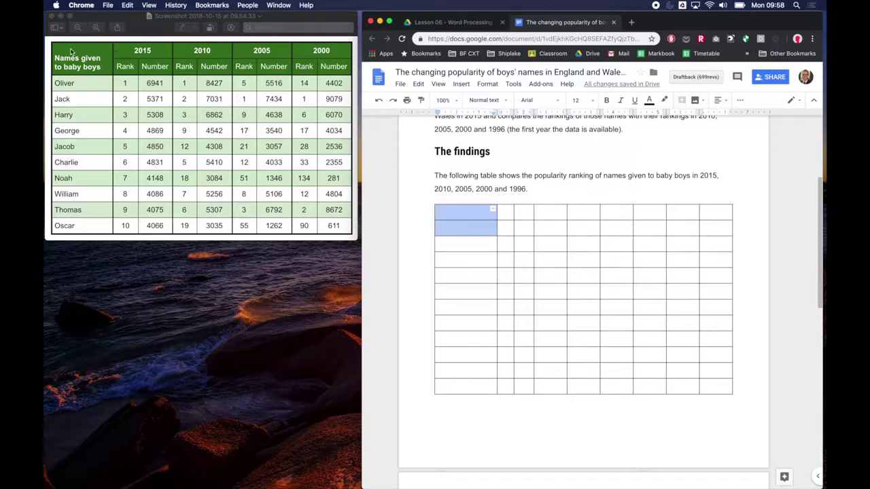
Merge the top-left cell and the cell beneath it into a single header cell
click(465, 214)
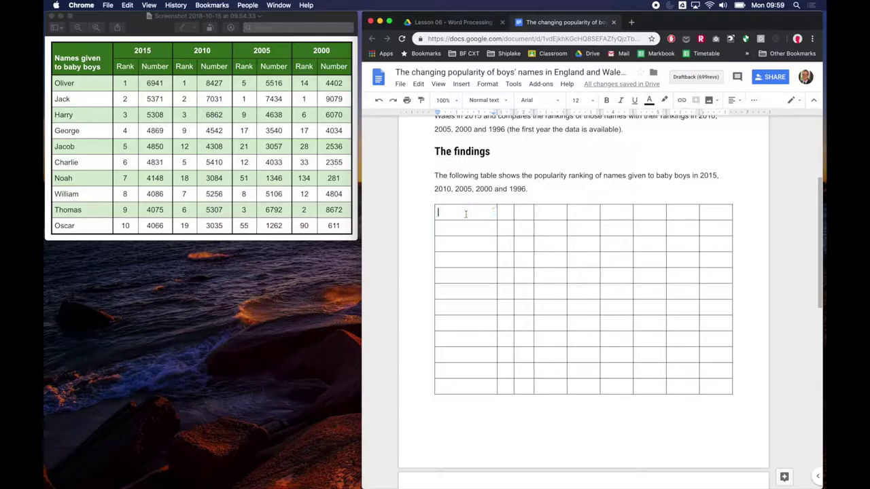
drag(472, 227, 471, 213)
click(470, 212)
drag(471, 212, 468, 229)
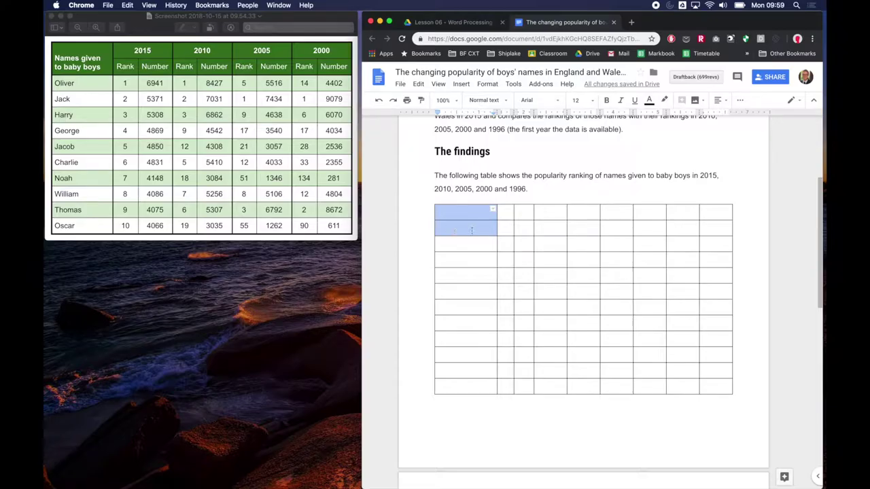
right_click(463, 213)
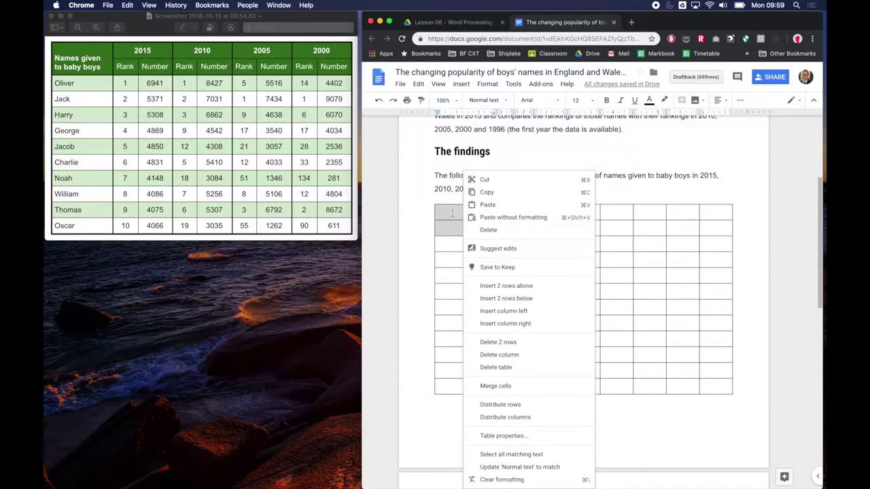
click(546, 389)
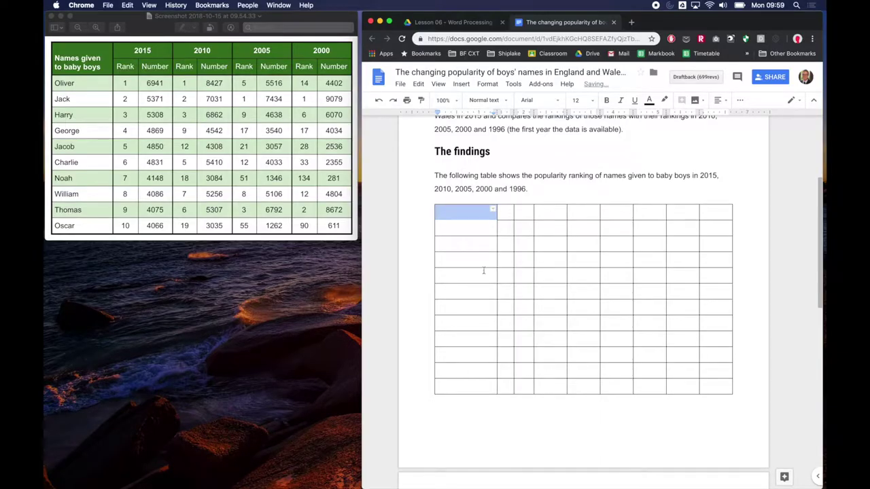
click(476, 230)
Type the header 'Names given to baby boys' and the first name 'Oliver' below it
text(Names )
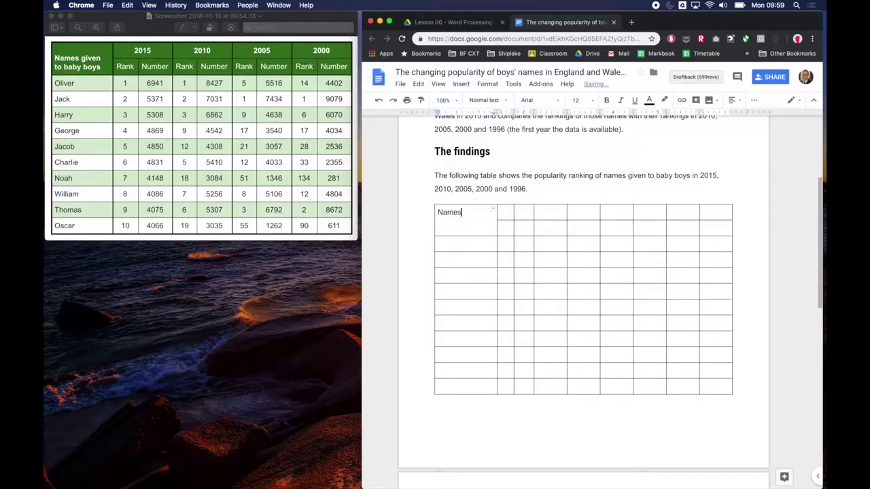
text(given to baby boys)
click(461, 248)
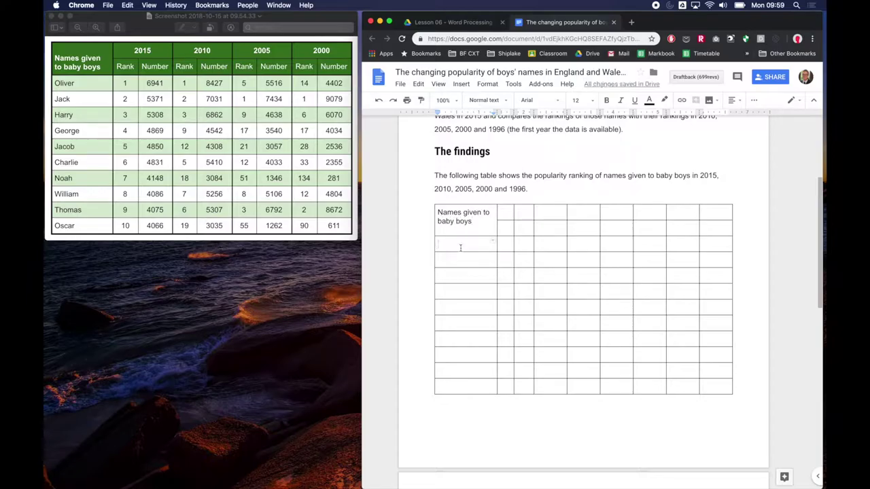
text(Oliver)
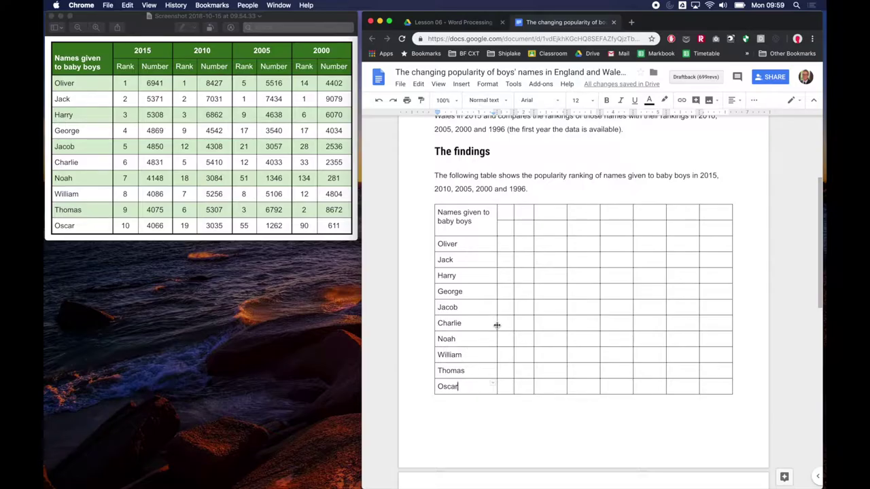
Narrow the first and second columns, resize the third, and select the empty data cells
drag(497, 324, 483, 326)
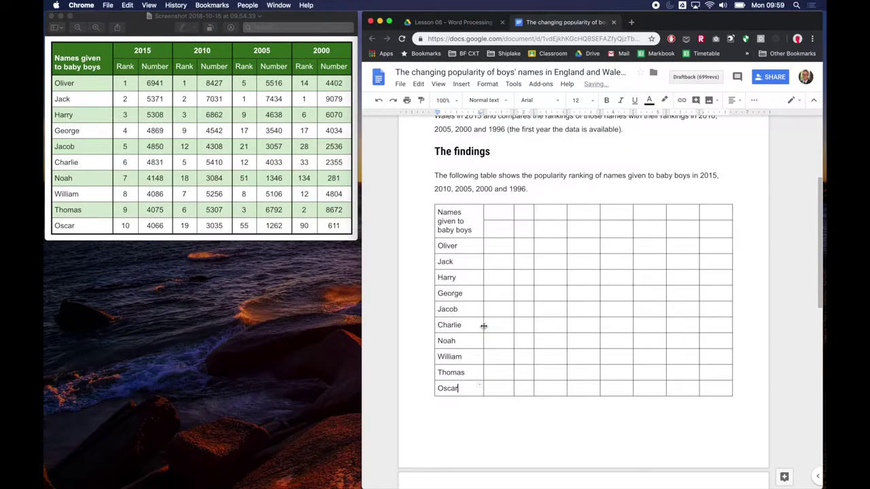
click(497, 213)
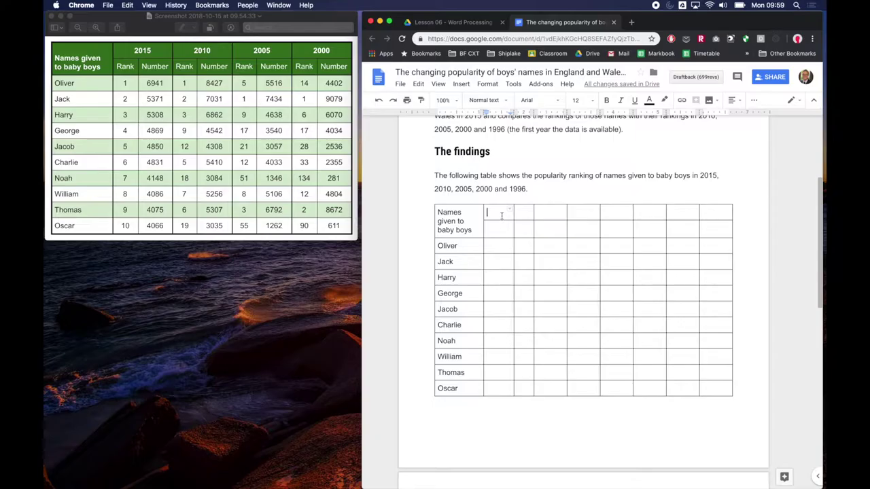
drag(514, 225, 511, 226)
drag(566, 230, 594, 231)
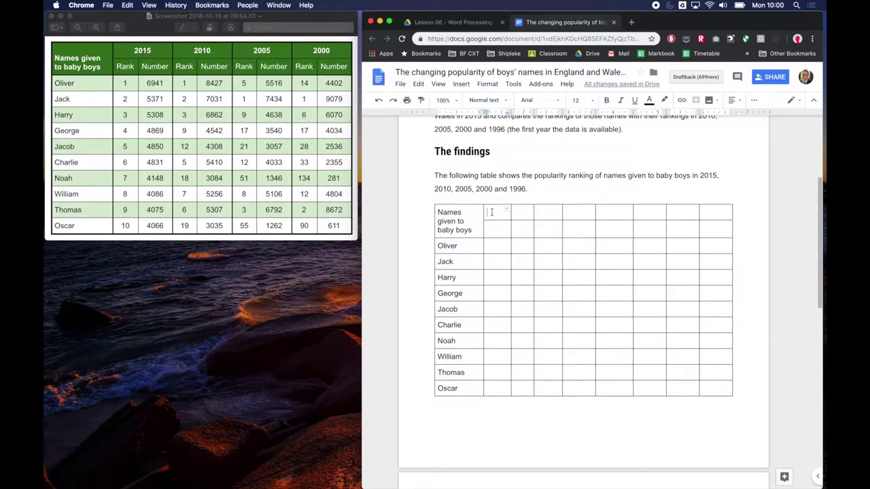
drag(491, 212, 714, 389)
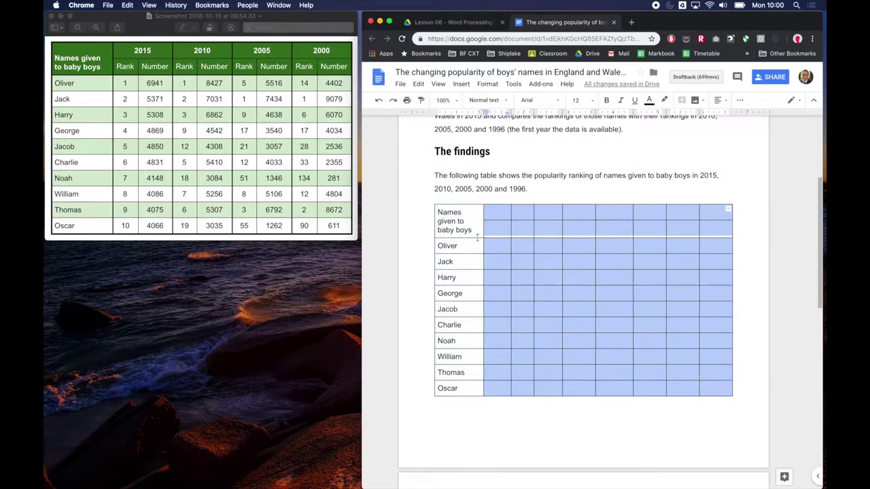
Distribute the selected data columns so they all have equal widths
right_click(579, 262)
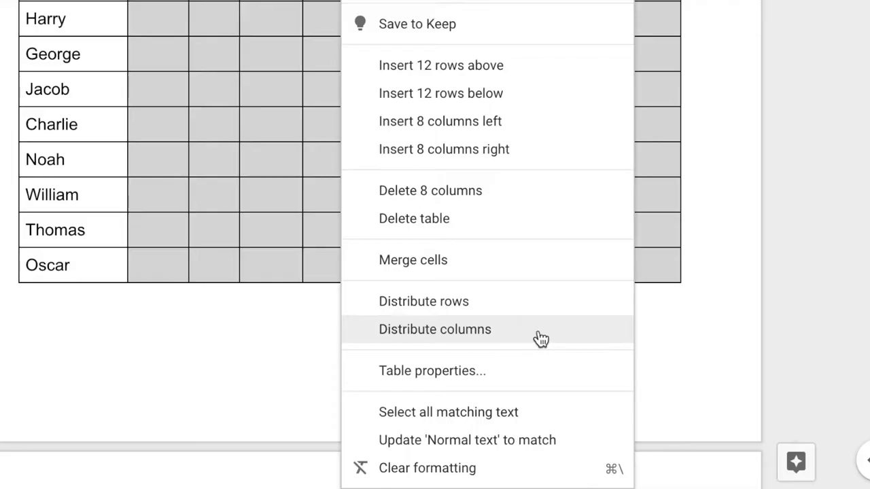
click(541, 339)
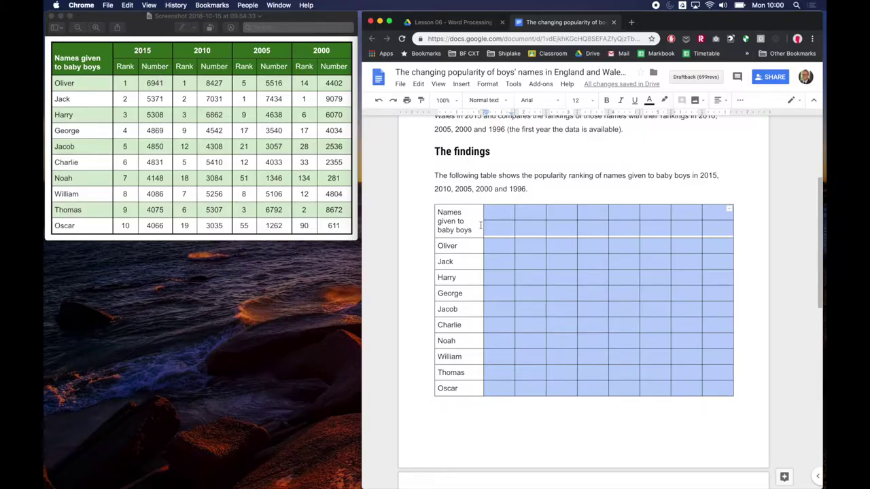
Check the reference screenshot, then merge the first pair of top-row cells after the names header
click(505, 229)
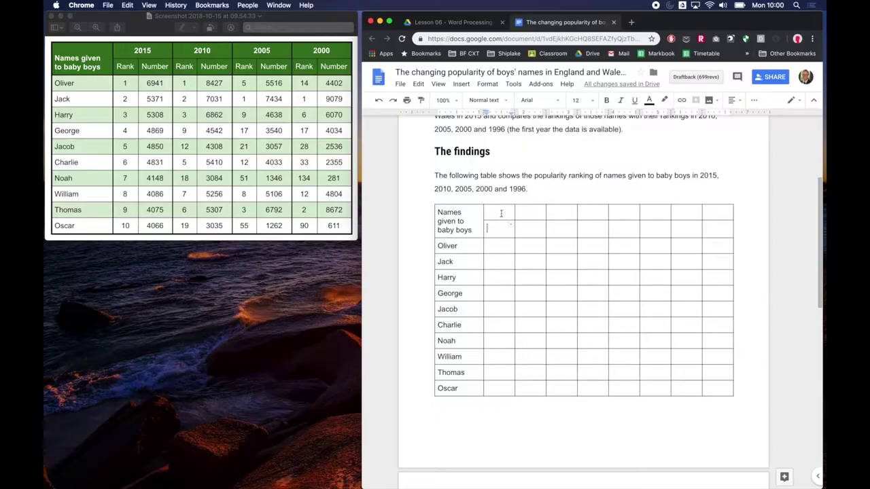
click(133, 53)
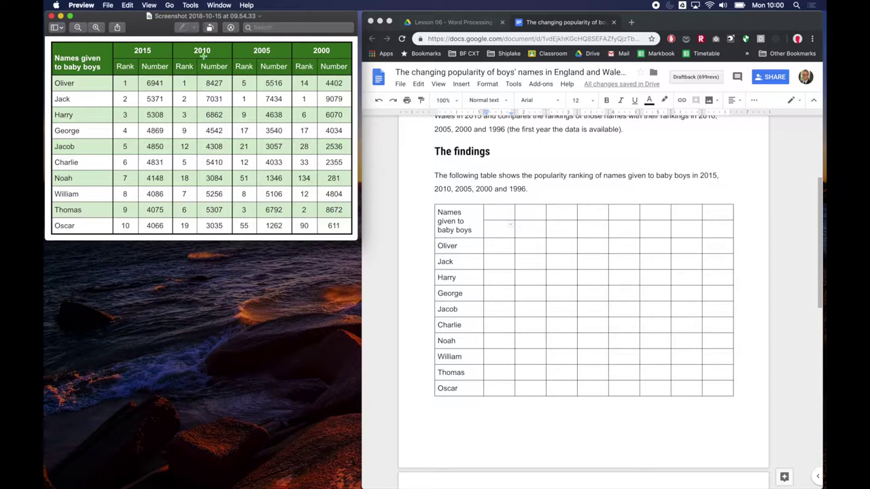
click(499, 215)
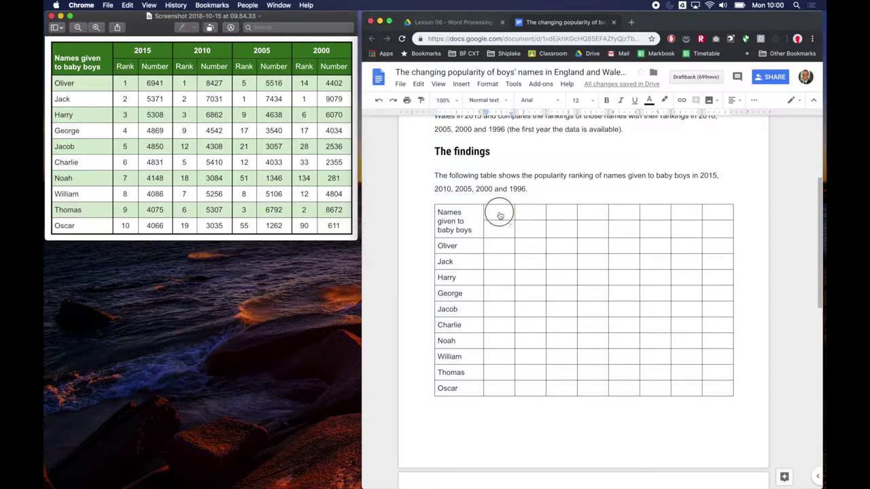
mouse_move(499, 216)
mouse_down()
mouse_move(530, 215)
mouse_move(491, 214)
mouse_up()
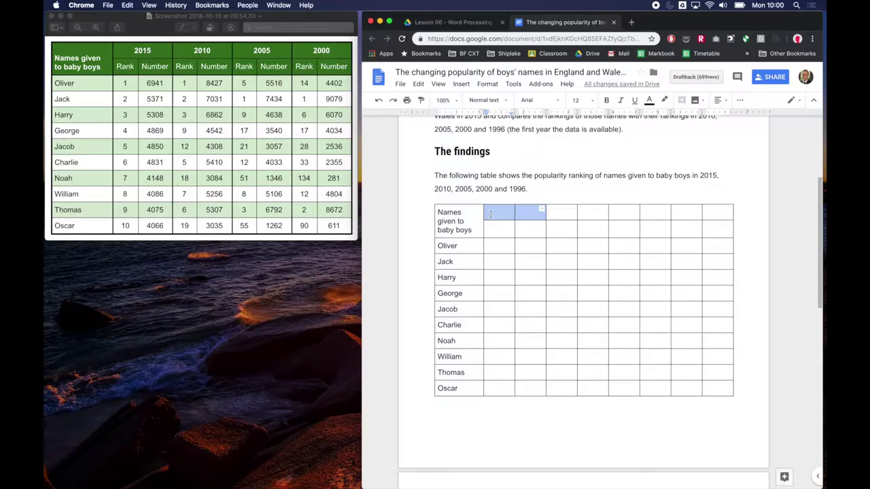
right_click(491, 215)
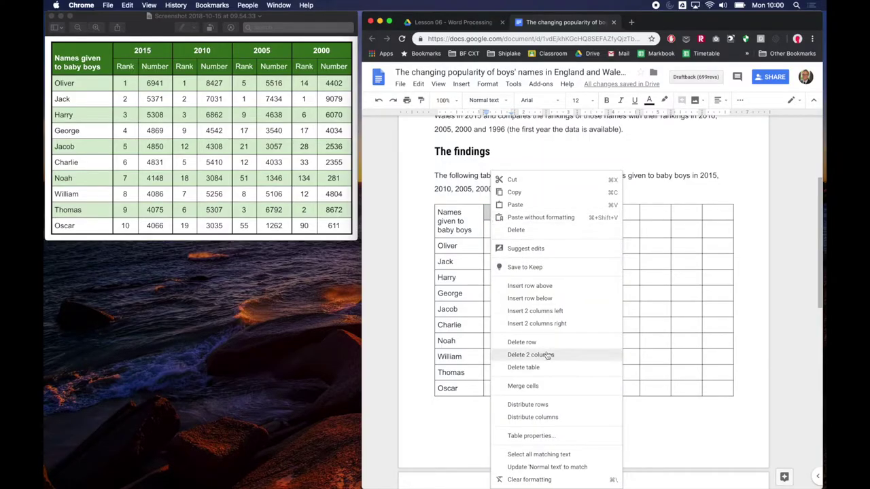
click(523, 386)
Merge the second and third top-row pairs and select the rightmost pair for merging
drag(563, 212, 653, 215)
right_click(592, 213)
click(623, 386)
right_click(653, 216)
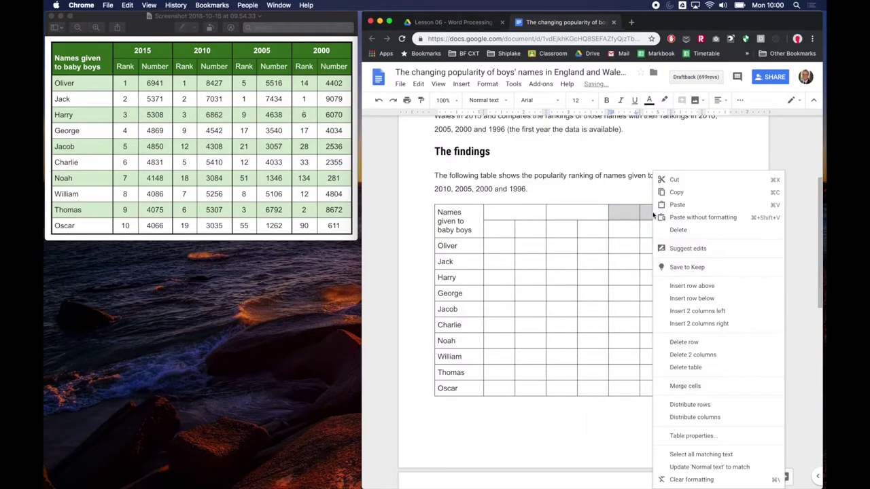
click(685, 386)
drag(693, 212, 712, 212)
right_click(712, 212)
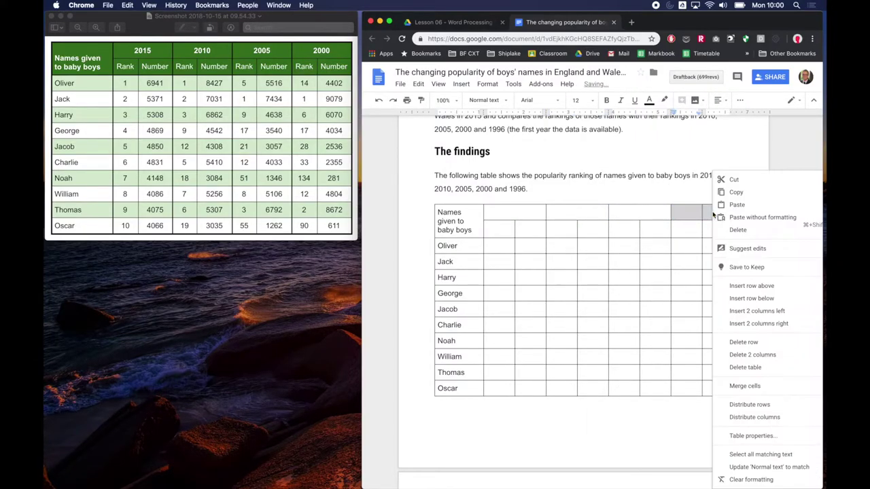
Merge the rightmost top-row pair and type year headings 2015 and 2010, starting the third
click(732, 385)
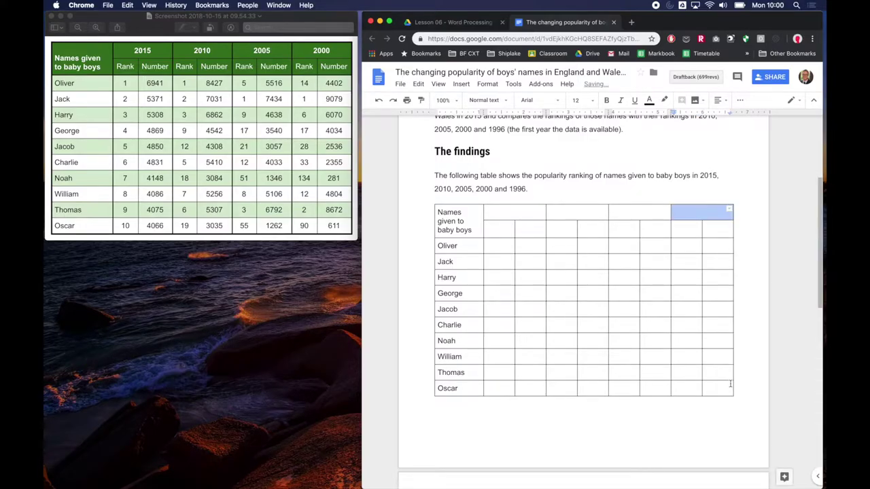
click(526, 213)
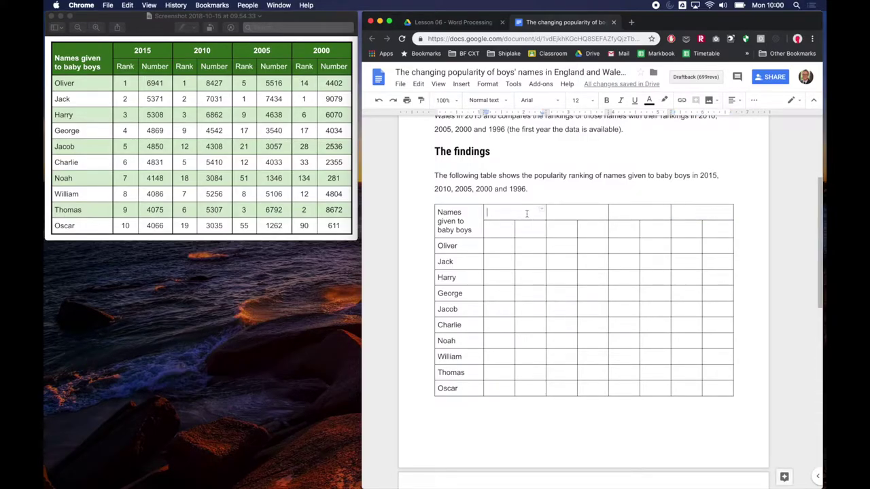
text(2015)
key(Tab)
text(2019)
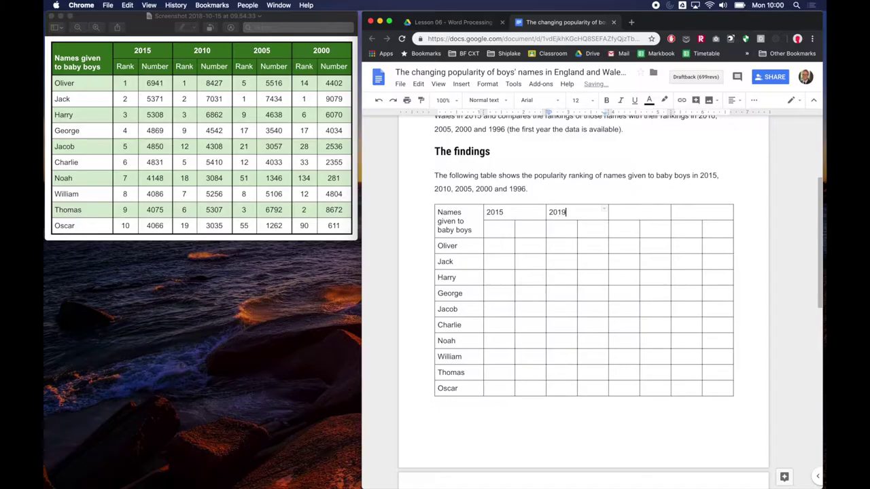
key(BackSpace)
text(0)
key(Tab)
text(2005)
key(Tab)
text(20)
Enter 'Rank' and 'Number' subheadings under the 2015 and 2010 headings
click(125, 69)
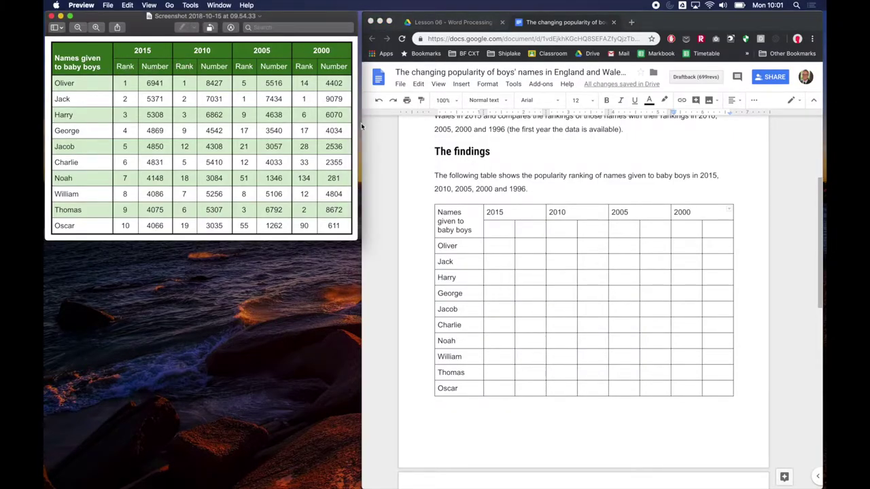
click(487, 235)
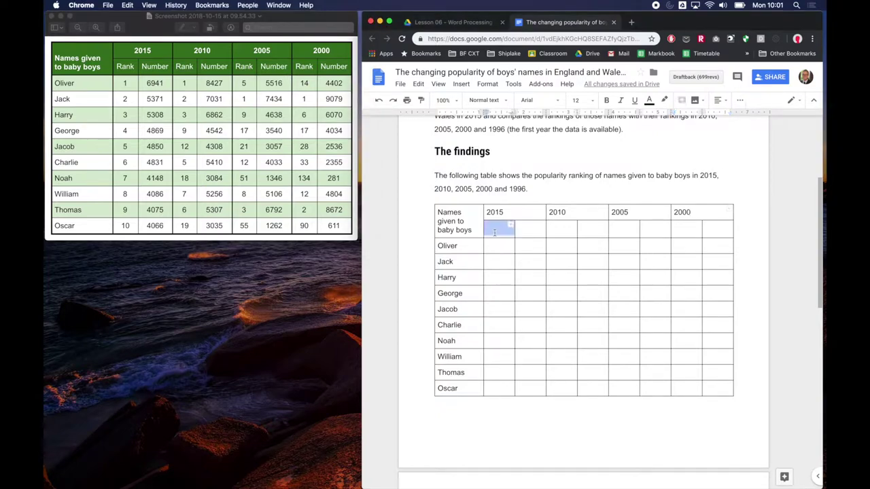
text(Raknk)
key(Tab)
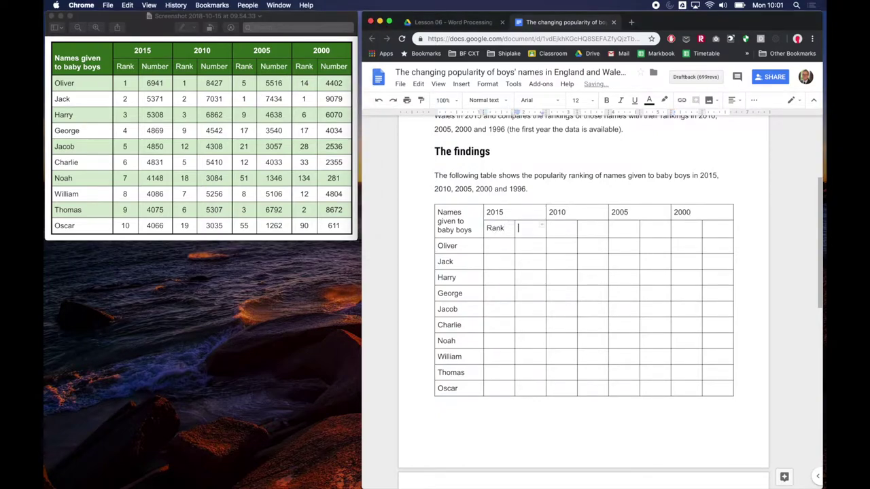
text(Number)
key(Tab)
text(Rank)
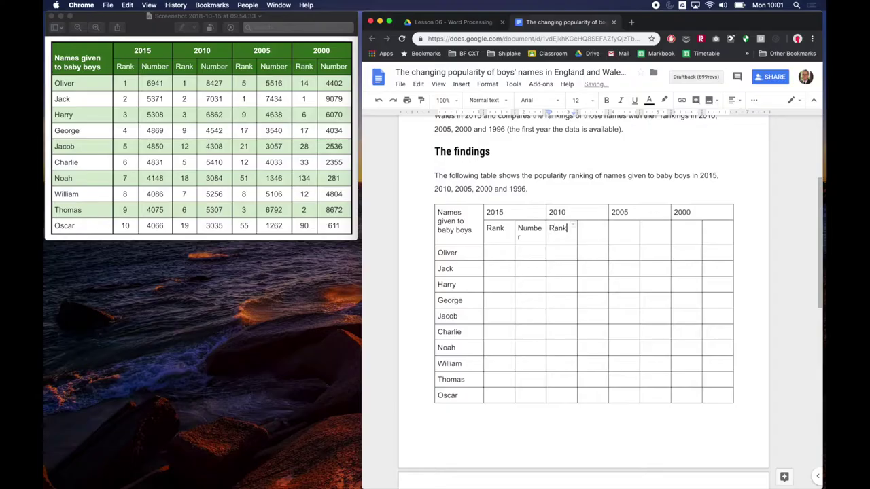
key(Tab)
text(Number)
Enter 'Rank' and 'Number' subheadings under the 2005 and 2000 headings
key(Tab)
text(Rank)
key(Tab)
text(Number)
key(Tab)
text(Rank)
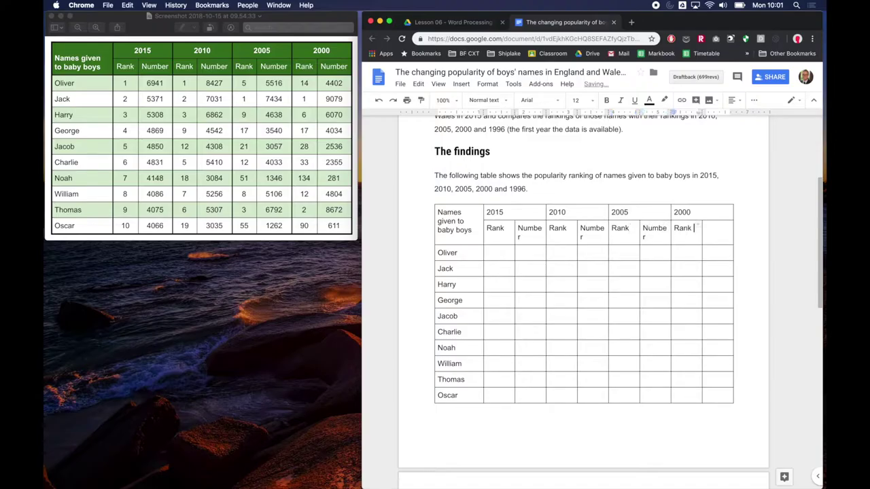
key(Tab)
text(Number)
Narrow the 2015, 2010 and 2000 Rank columns so each 'Number' heading fits one line
drag(515, 236, 511, 236)
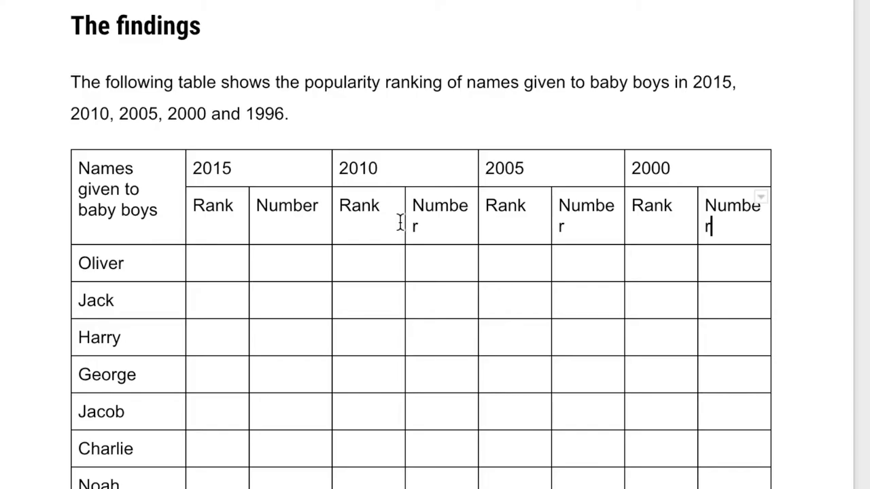
drag(576, 234, 545, 224)
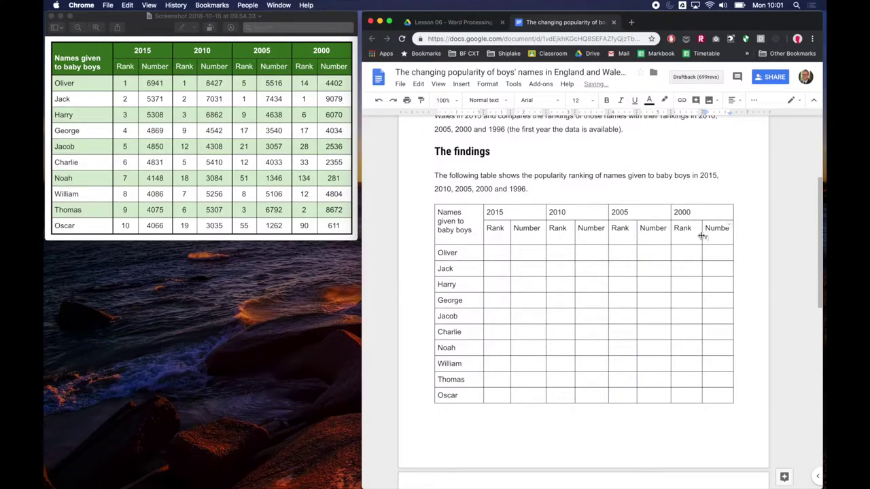
drag(702, 235, 700, 236)
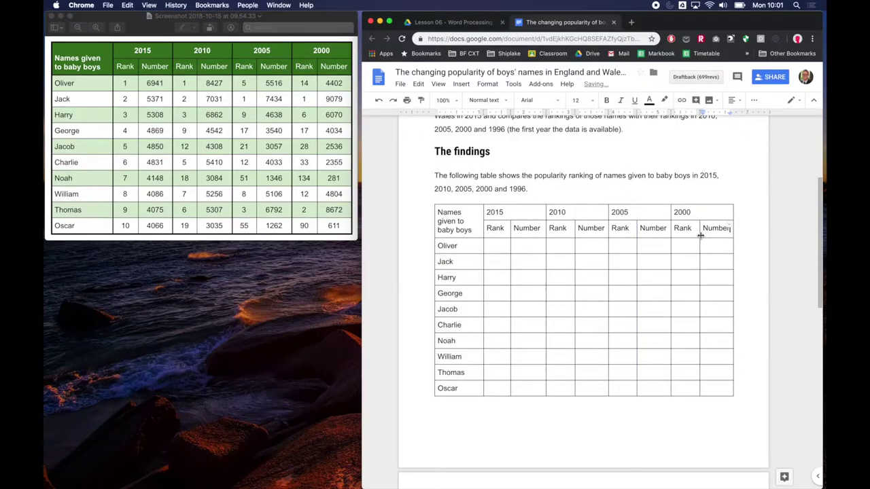
click(700, 248)
Place the caret in Oliver's 2015 Rank cell to begin entering the figures
click(501, 246)
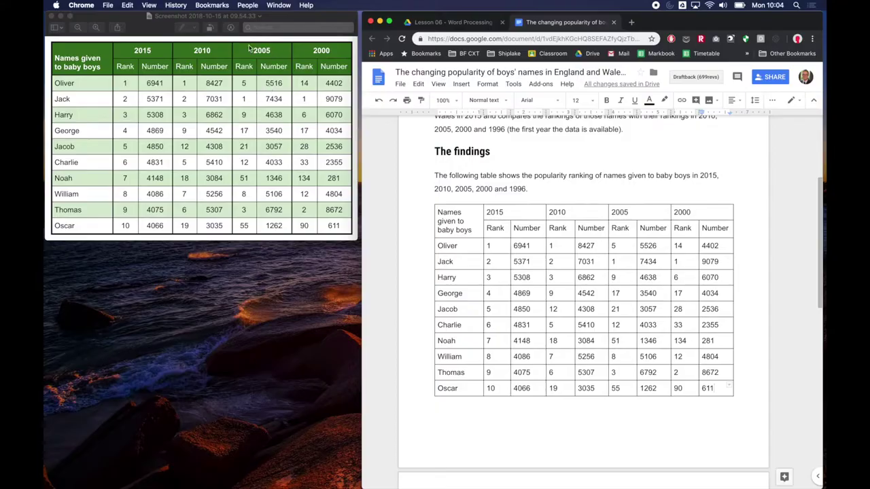
Select the whole table and choose to style its outer border
click(452, 212)
drag(439, 211, 717, 388)
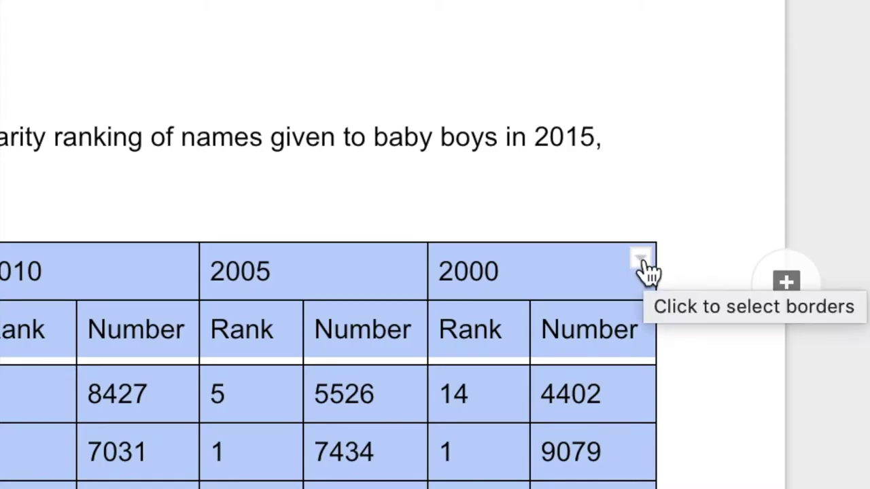
click(641, 260)
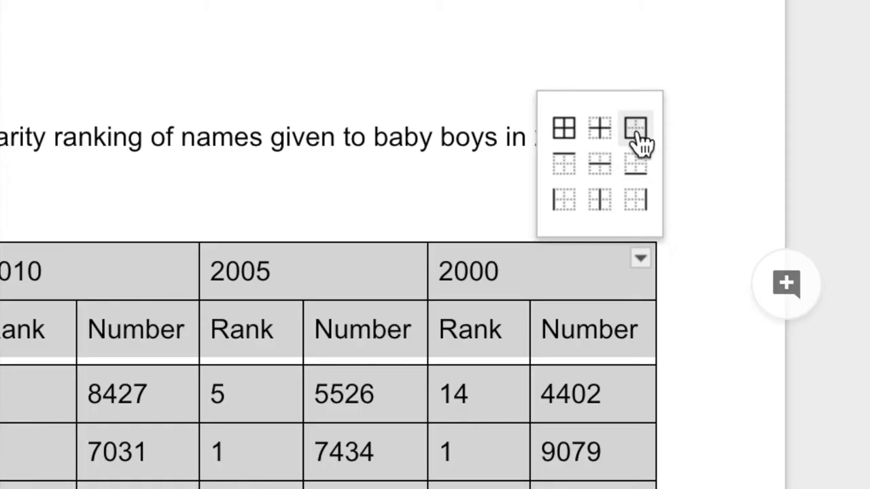
click(638, 135)
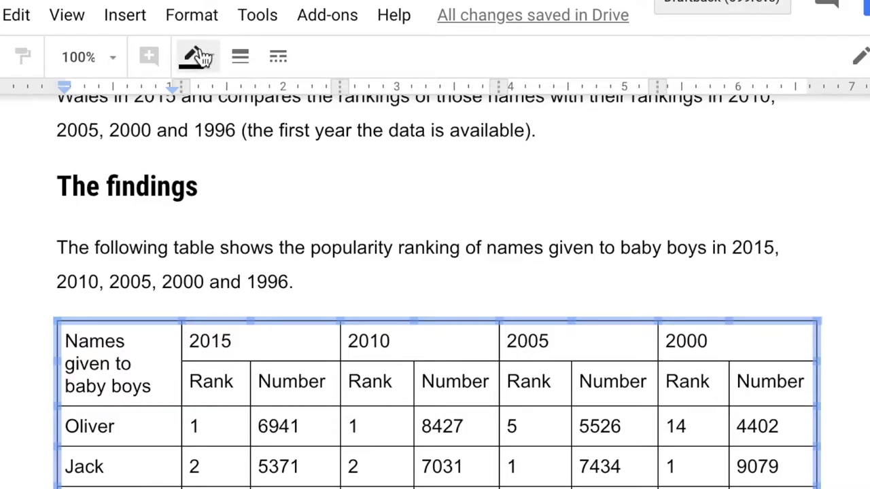
Make the outer border black, 2.25pt thick and a solid line
click(488, 100)
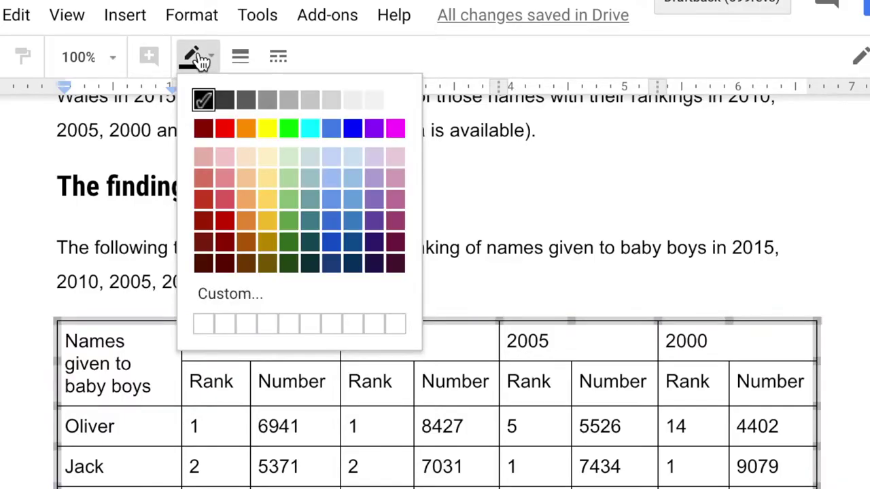
click(202, 101)
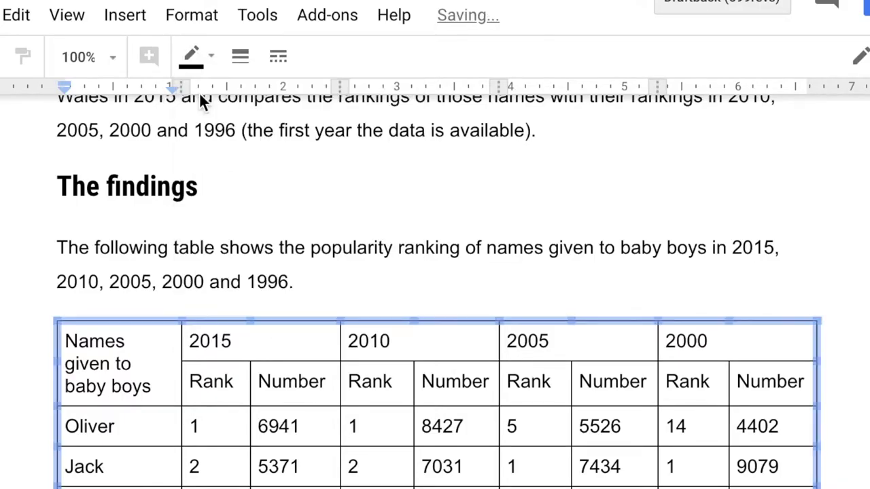
click(246, 69)
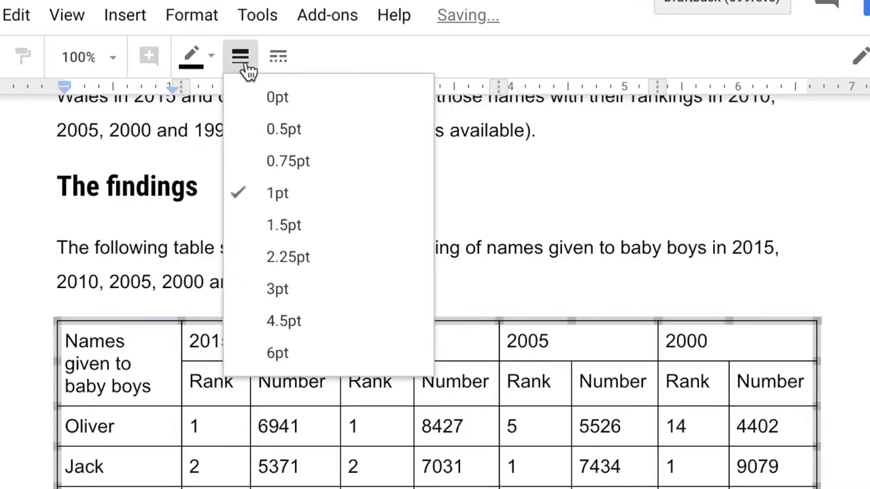
click(358, 265)
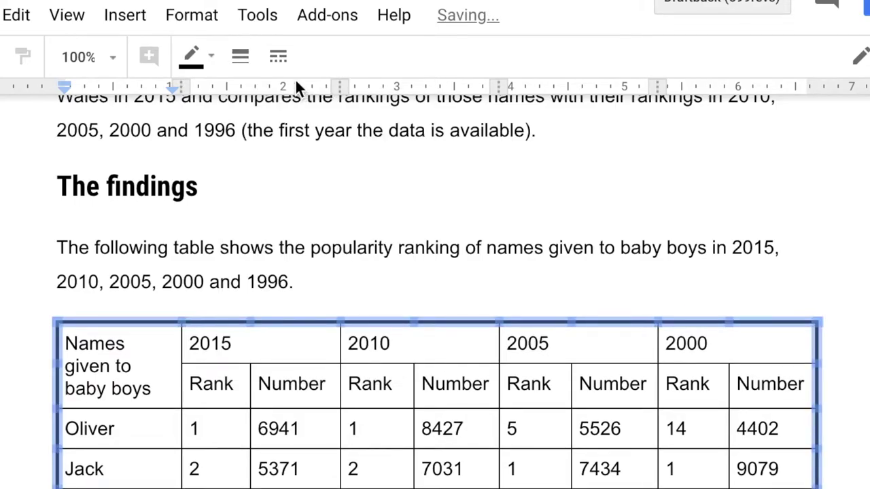
click(279, 58)
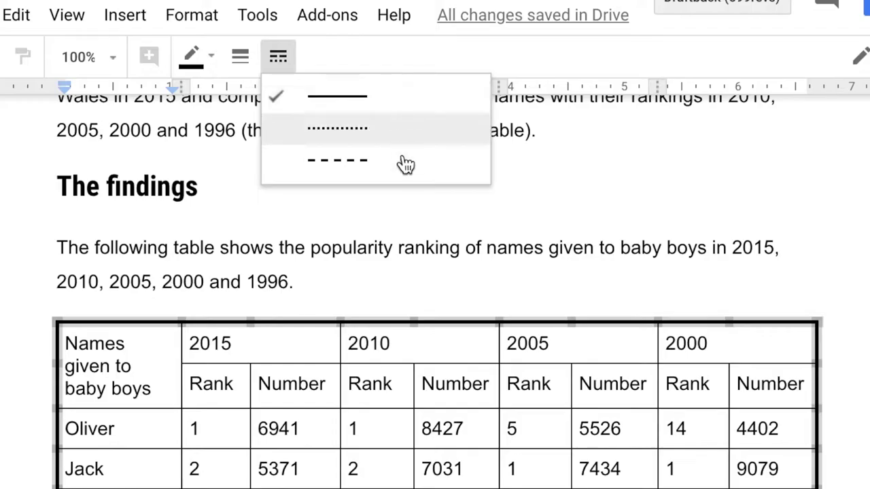
click(405, 105)
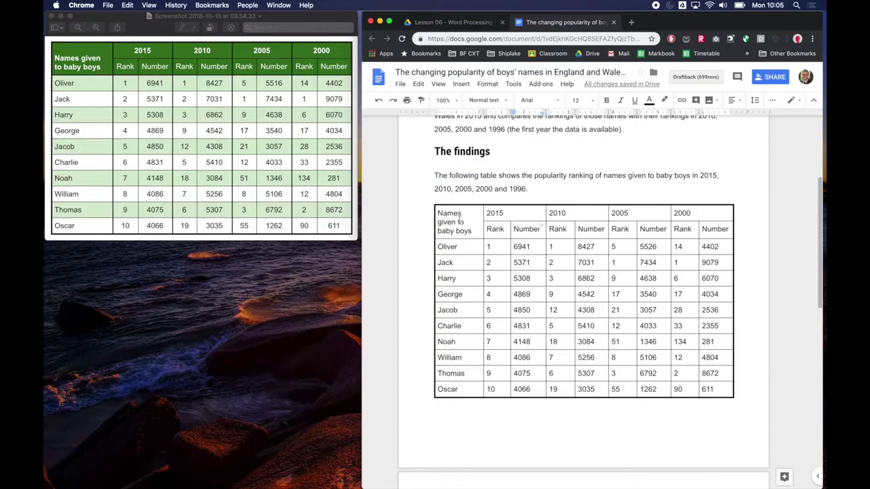
Give the two header rows a 1.5pt bottom border separating them from the data
drag(443, 229, 702, 231)
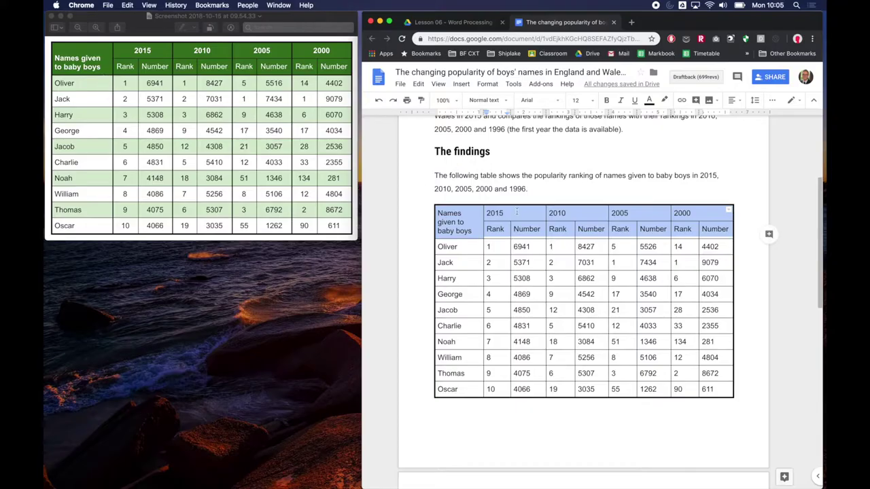
click(450, 252)
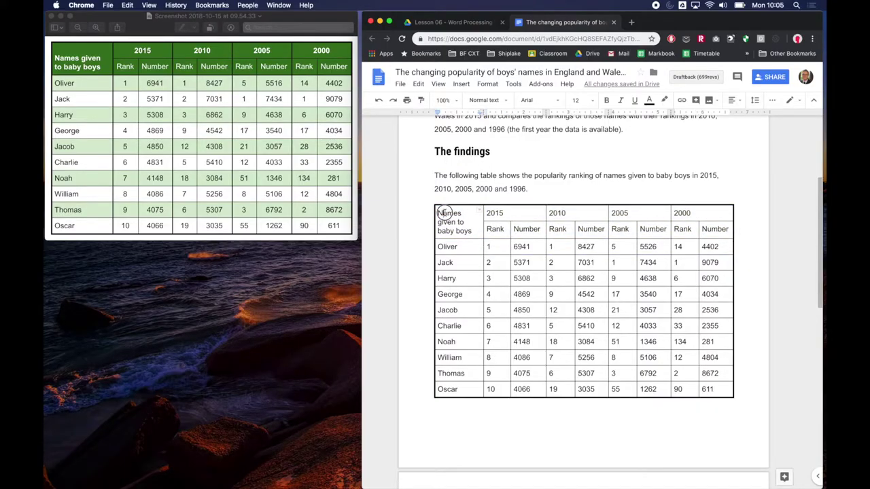
drag(448, 216, 714, 230)
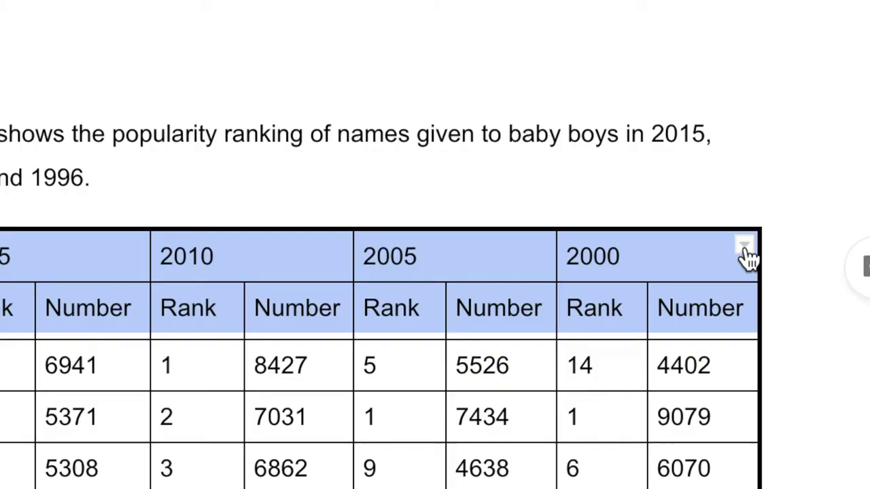
click(729, 212)
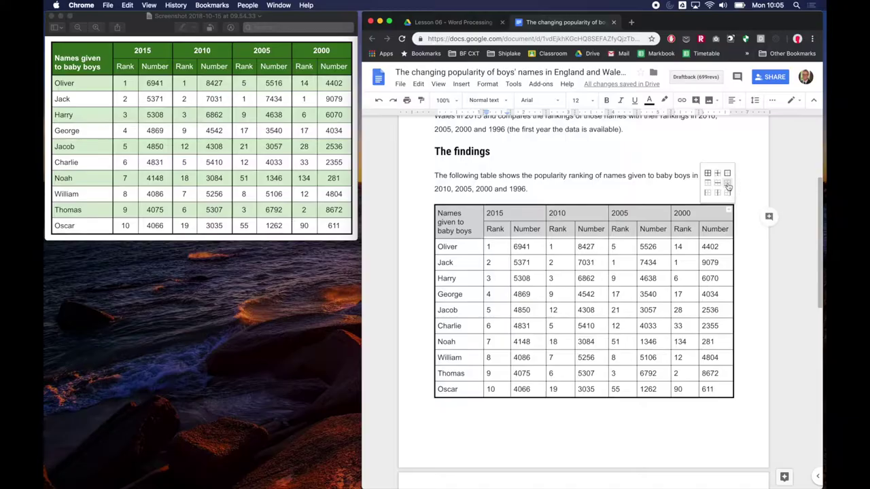
click(742, 163)
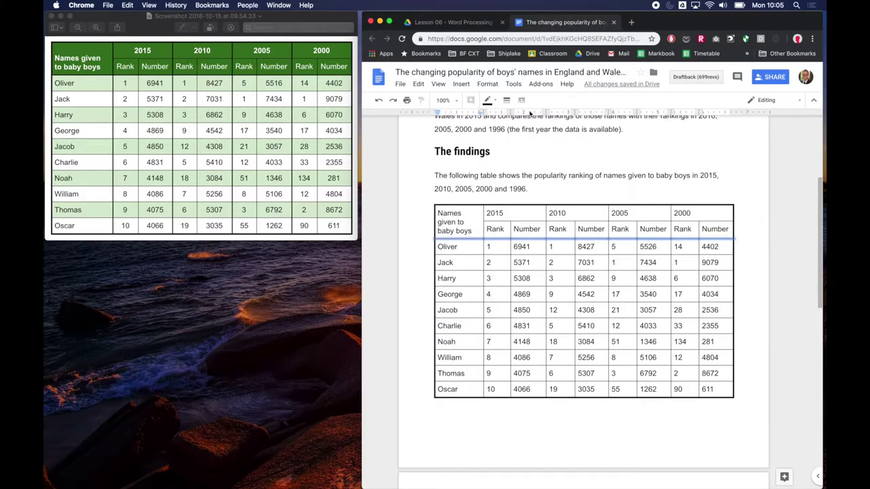
click(506, 100)
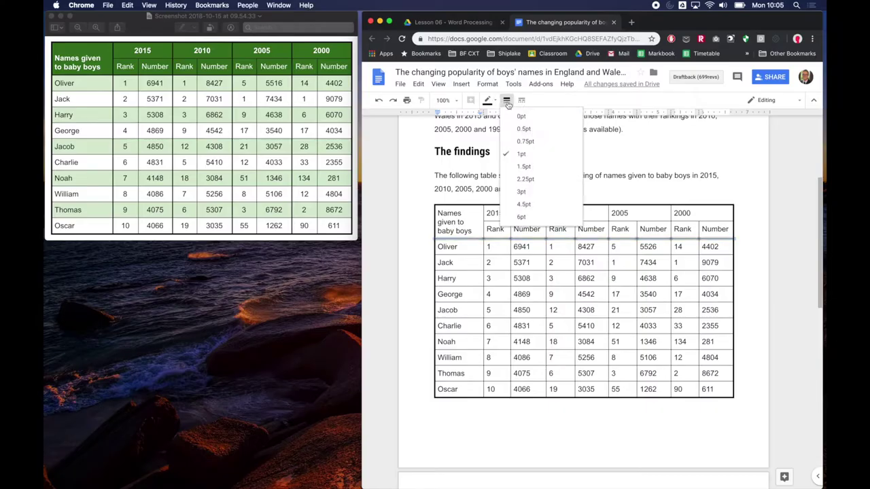
click(564, 170)
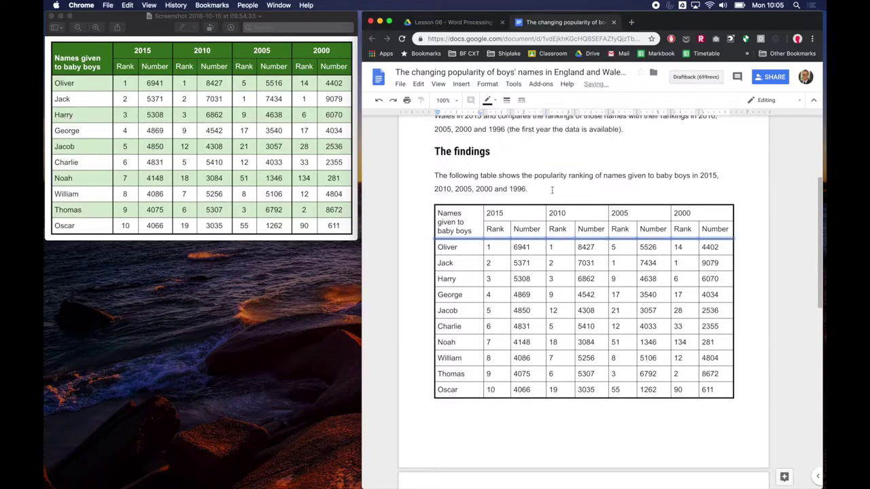
click(552, 189)
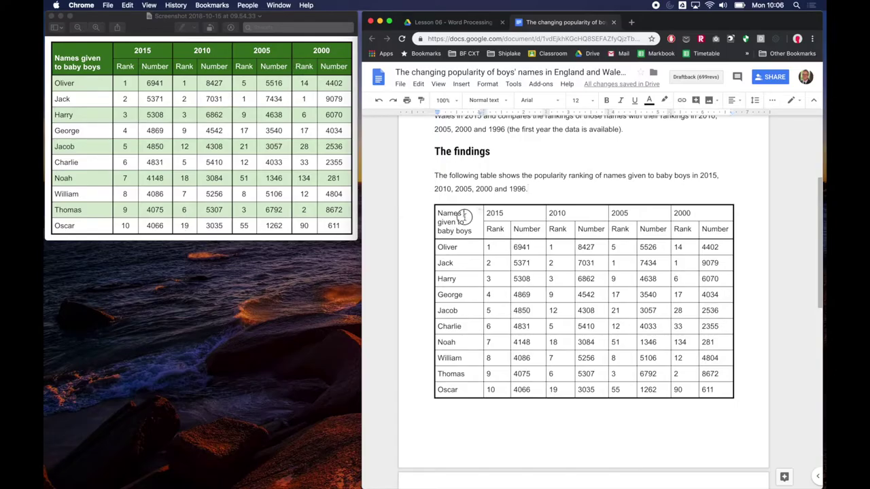
drag(466, 216, 465, 391)
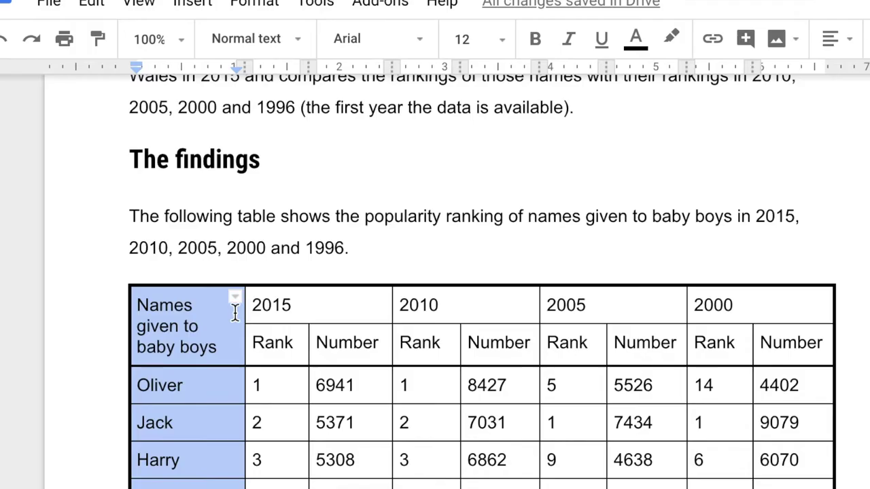
Thicken the names column's right border to 1.5pt
click(479, 209)
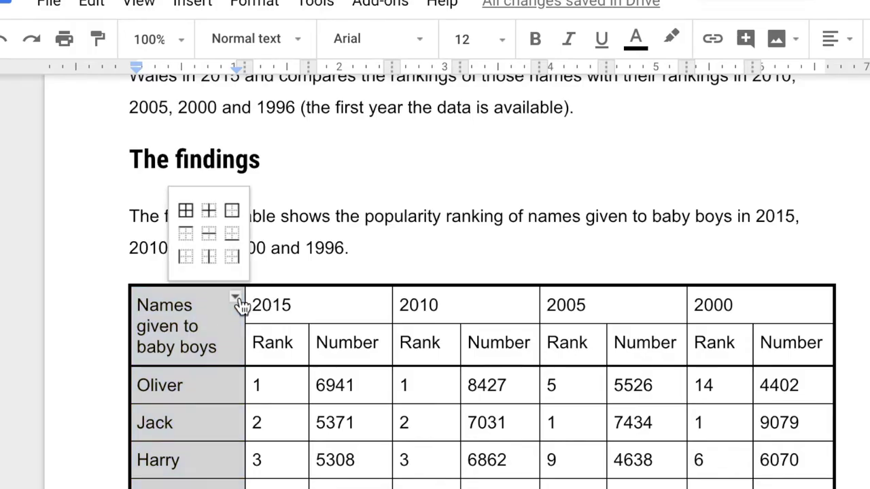
click(233, 259)
click(299, 38)
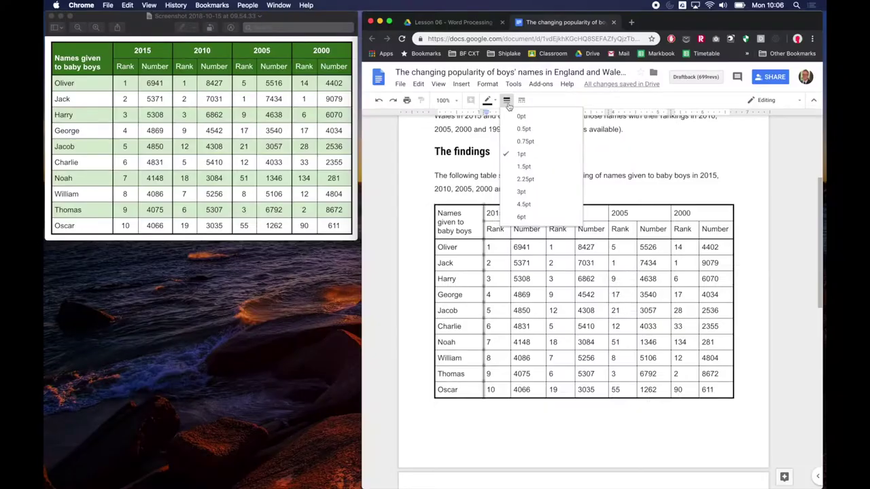
click(358, 201)
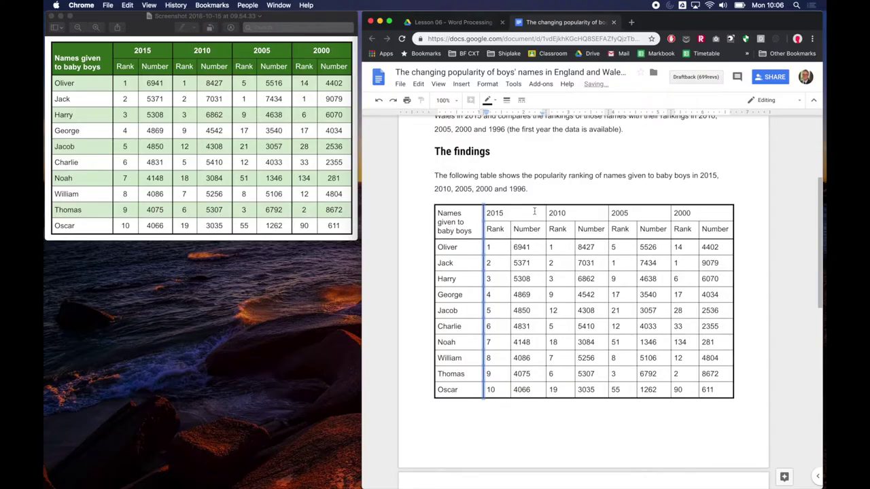
Set the right border of the 2015 Rank and Number columns to 1.5pt
drag(534, 211, 527, 386)
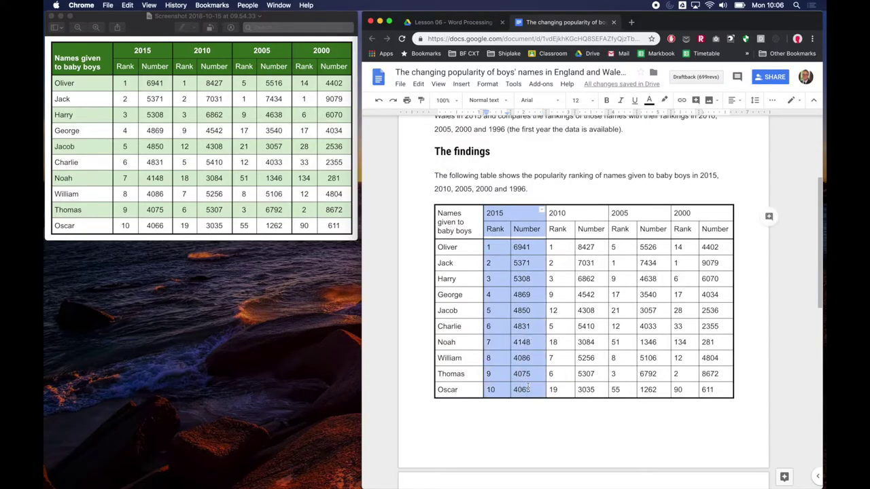
click(540, 210)
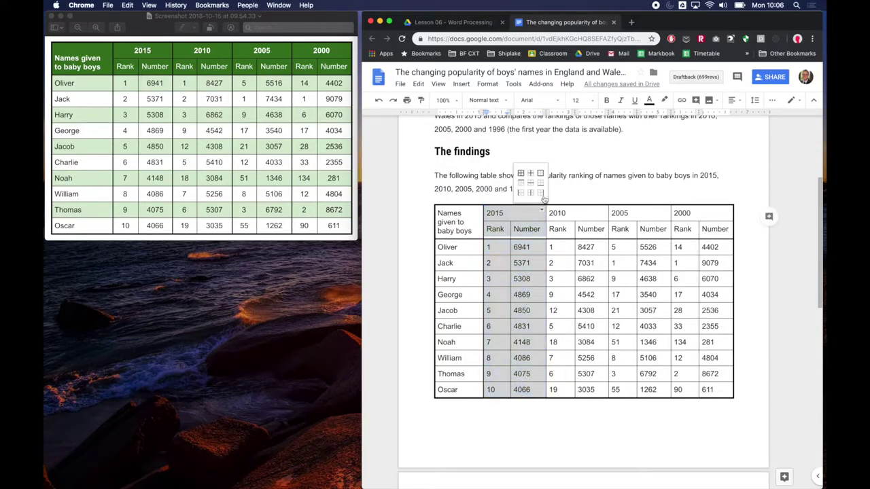
click(541, 194)
click(506, 100)
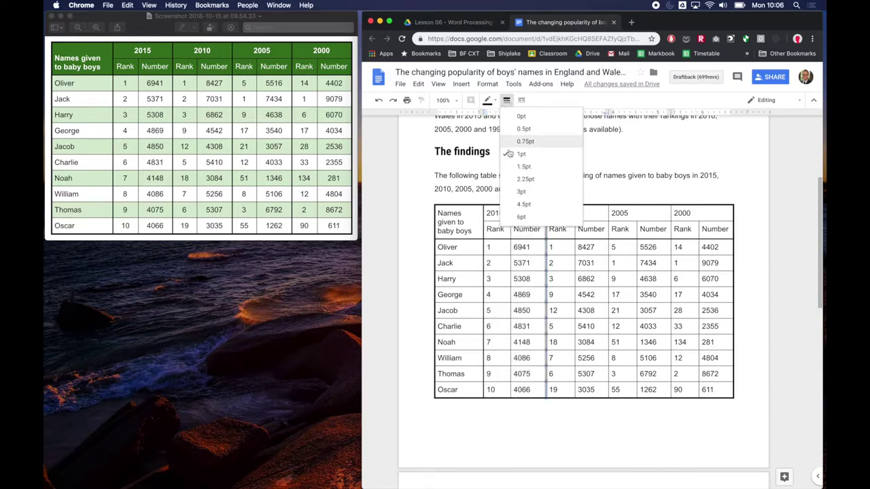
click(523, 166)
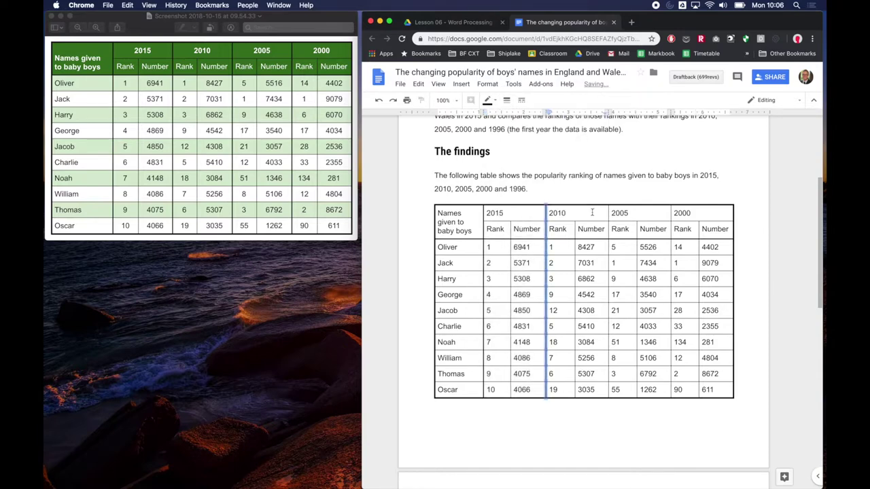
Apply a right border to the 2010 Rank and Number columns
drag(592, 213, 594, 394)
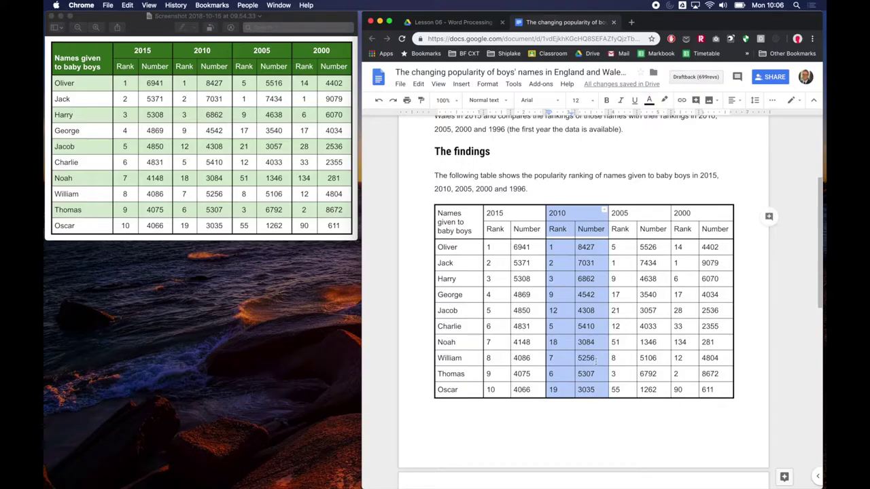
click(603, 211)
click(606, 194)
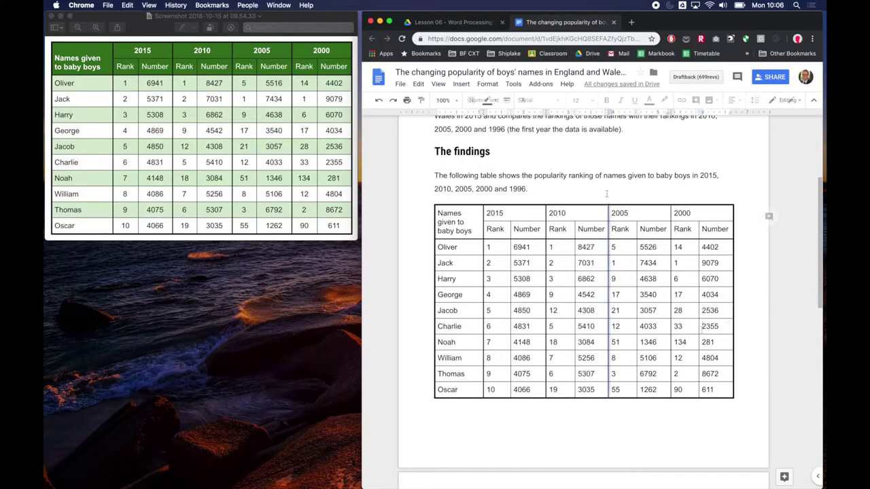
click(701, 328)
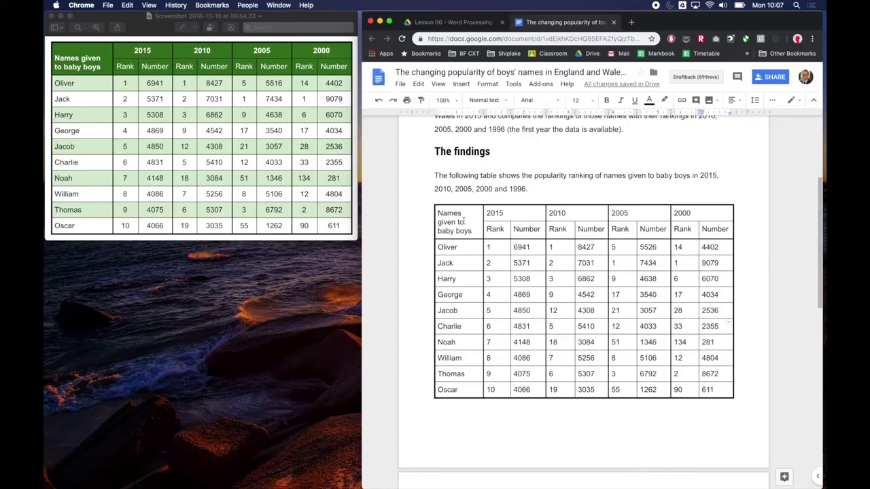
Select both header rows and resize the window so the reference table is visible
drag(455, 213, 704, 231)
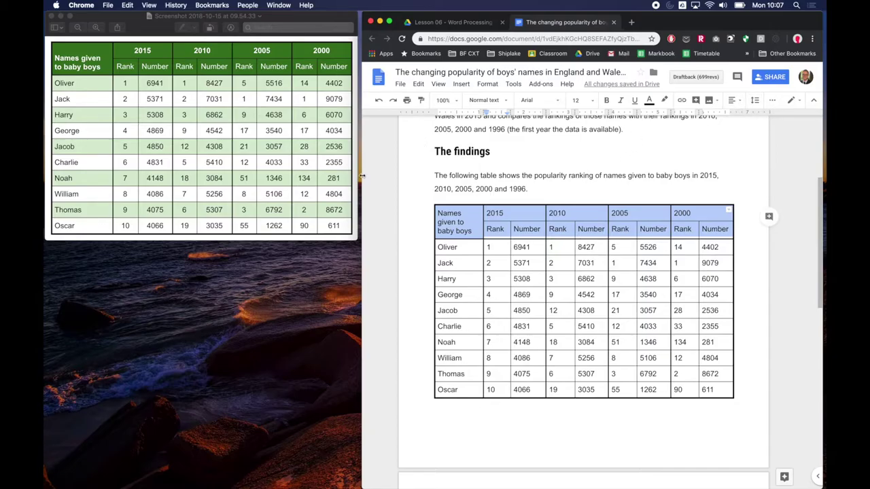
drag(362, 176, 212, 160)
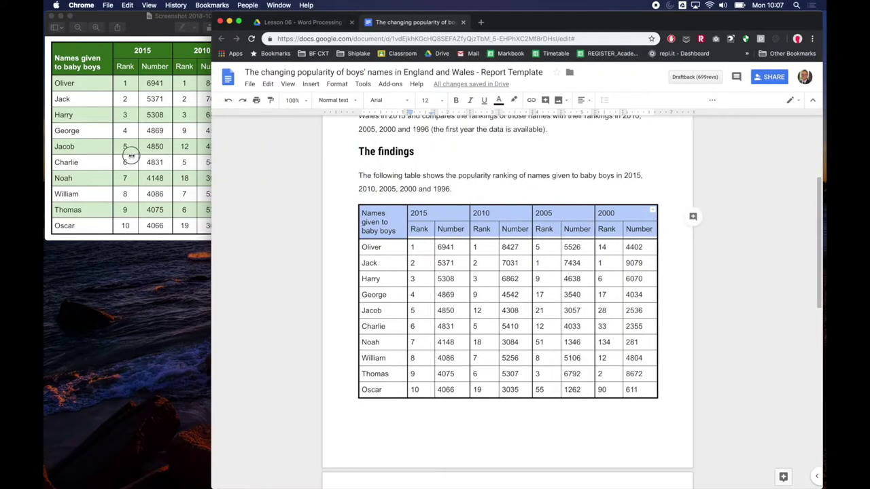
drag(132, 156, 129, 156)
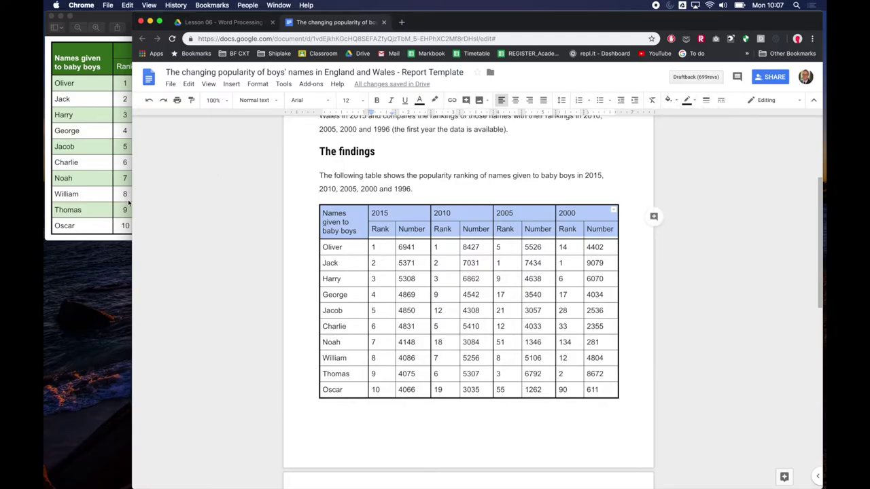
drag(130, 202, 373, 178)
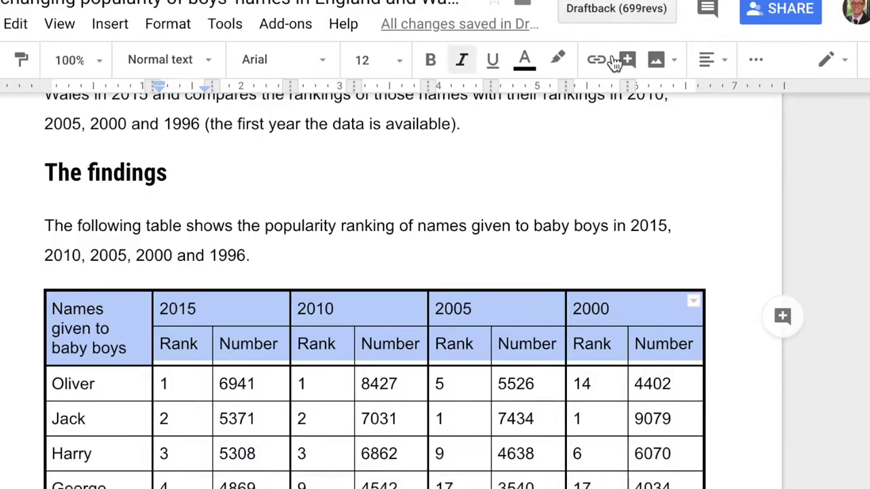
Apply a green cell fill to the header rows
click(757, 63)
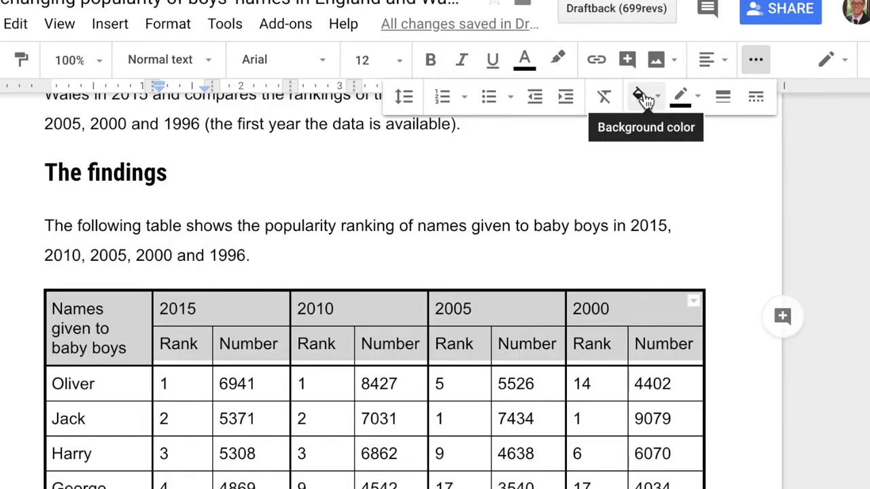
click(646, 100)
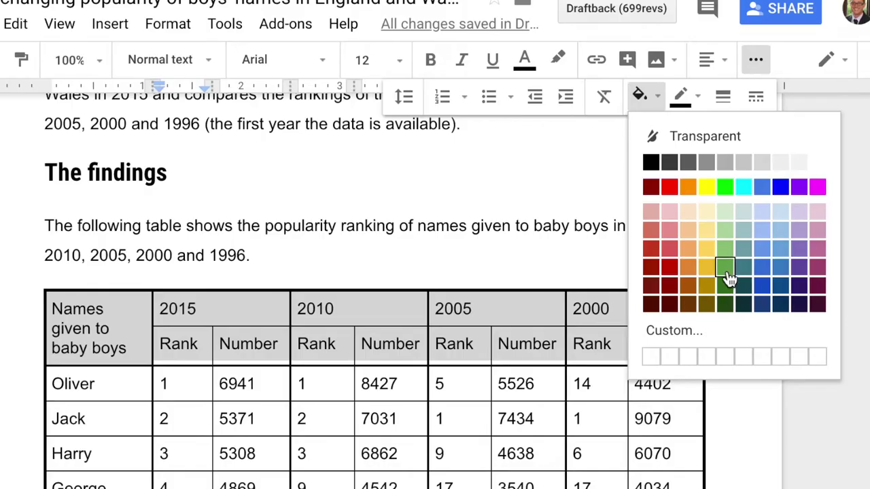
click(726, 267)
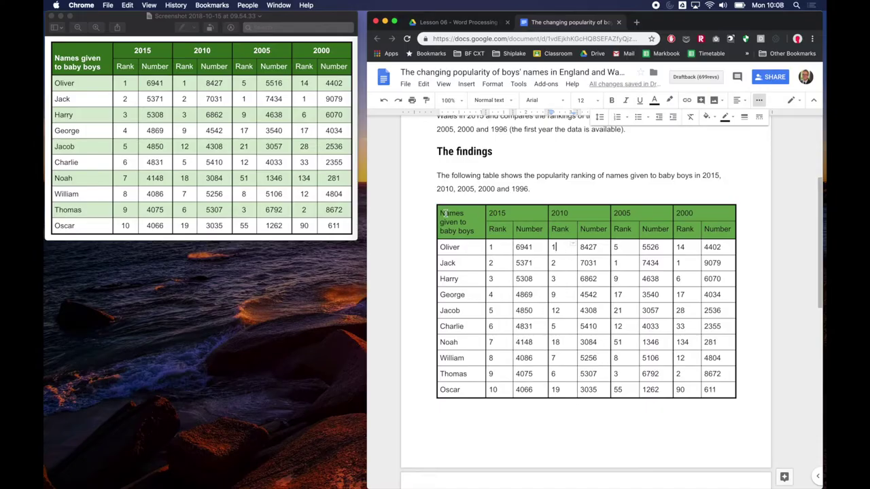
Make the header rows' text white
drag(443, 214, 710, 231)
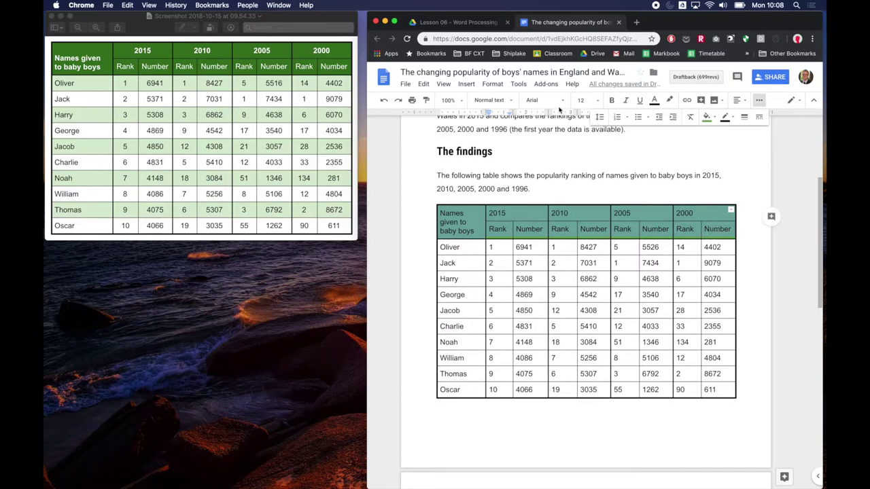
click(654, 100)
click(735, 122)
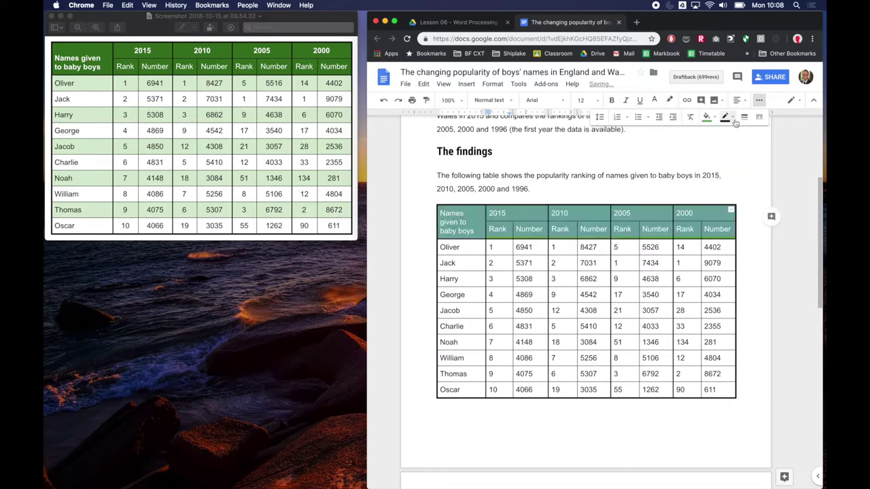
click(654, 277)
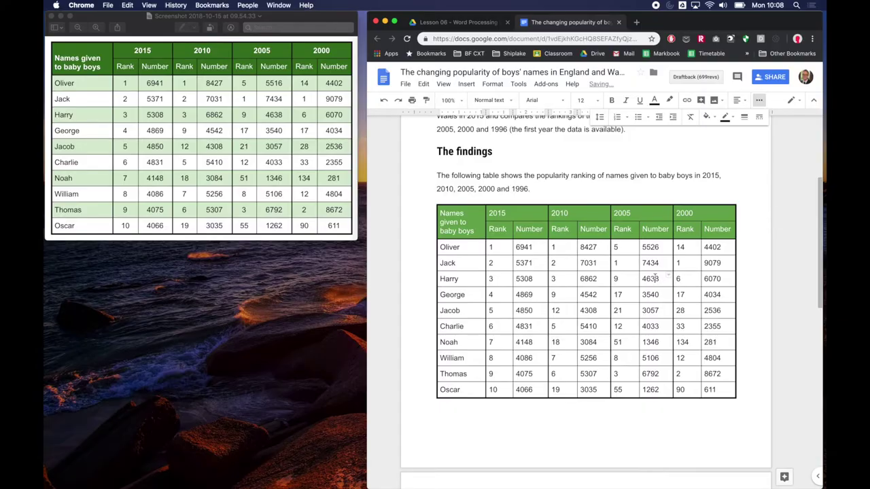
Change the header cells' fill to dark green
drag(451, 216, 716, 233)
click(706, 116)
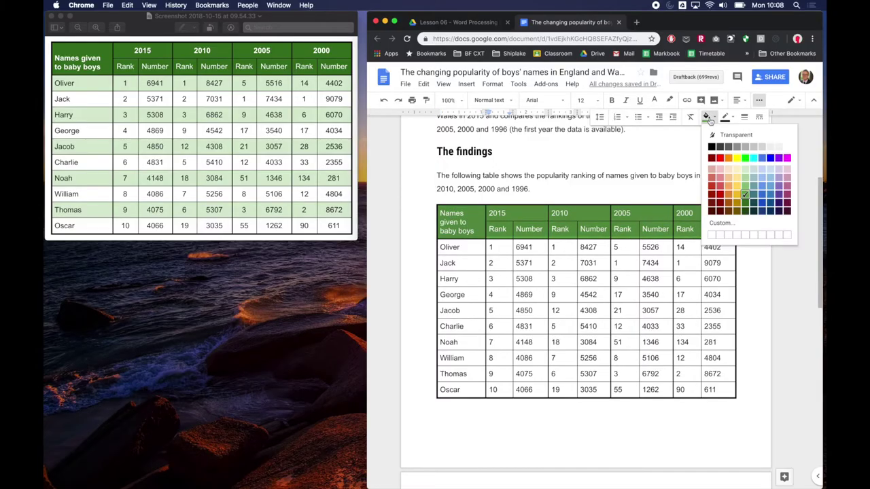
click(740, 201)
click(688, 269)
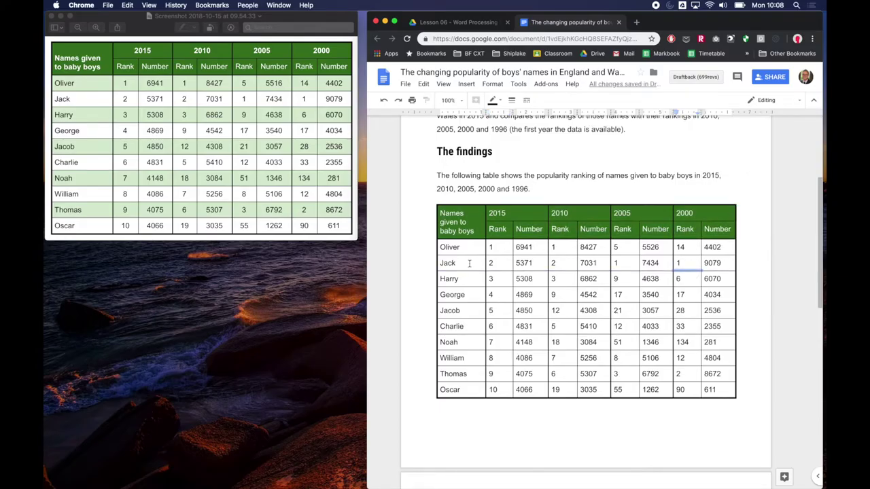
Give the Jack row a light green cell fill
drag(468, 264, 719, 260)
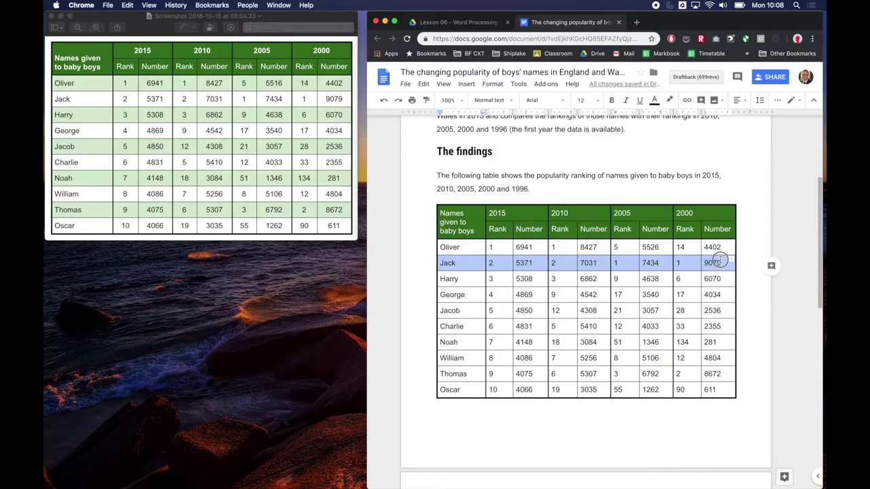
click(480, 278)
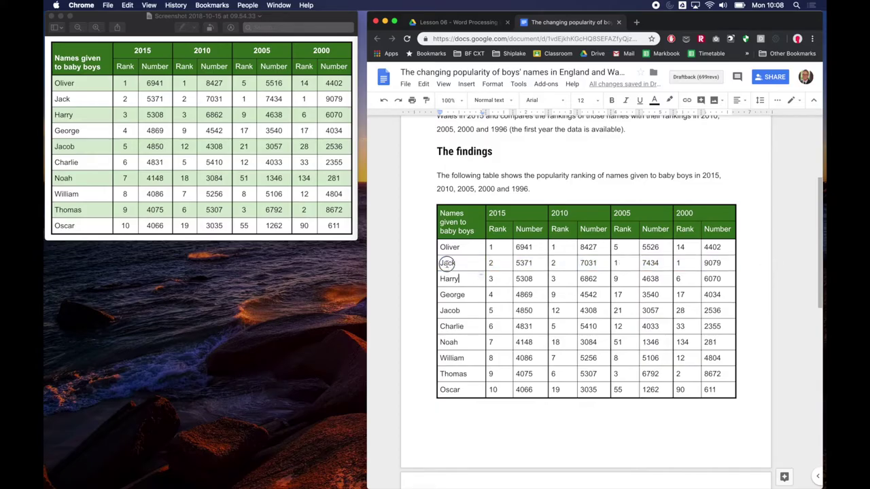
drag(447, 264, 715, 264)
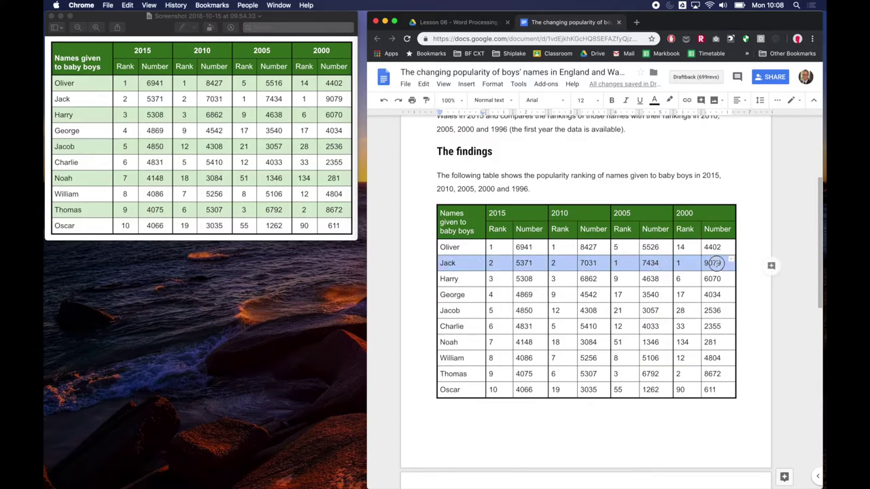
click(776, 100)
click(726, 118)
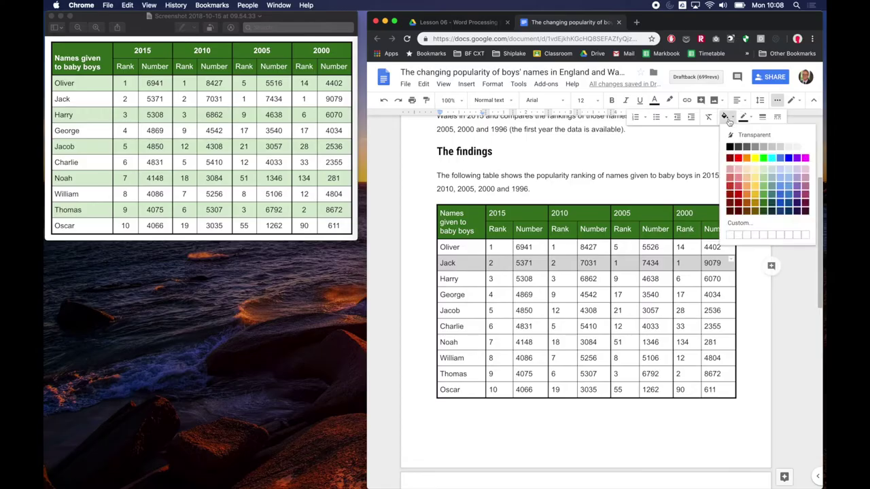
click(765, 172)
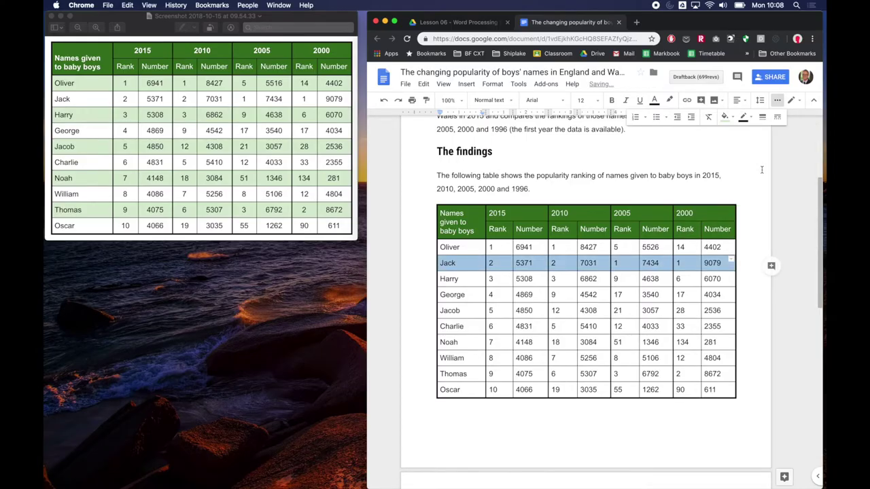
Fill the George row with the same light green
drag(448, 294, 721, 297)
click(726, 118)
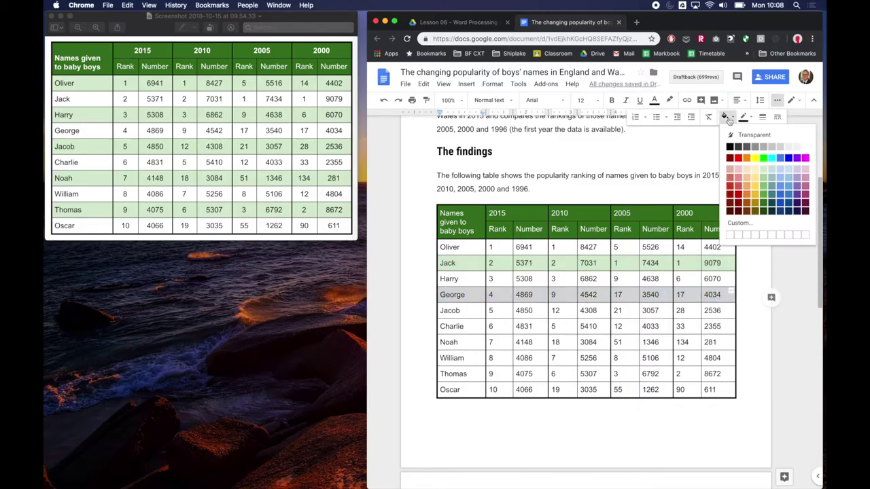
click(765, 172)
click(703, 198)
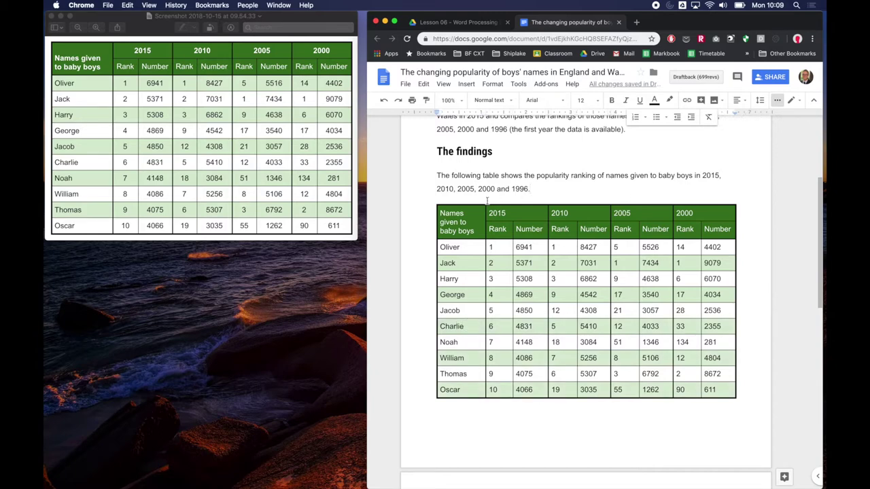
Make the 'Names given to baby boys' heading and the year headings bold
drag(441, 212, 482, 231)
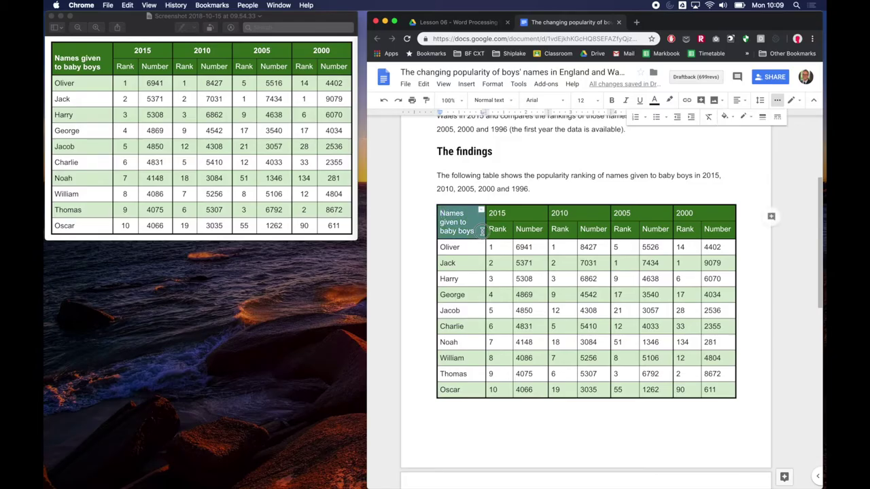
click(611, 100)
drag(503, 213, 685, 211)
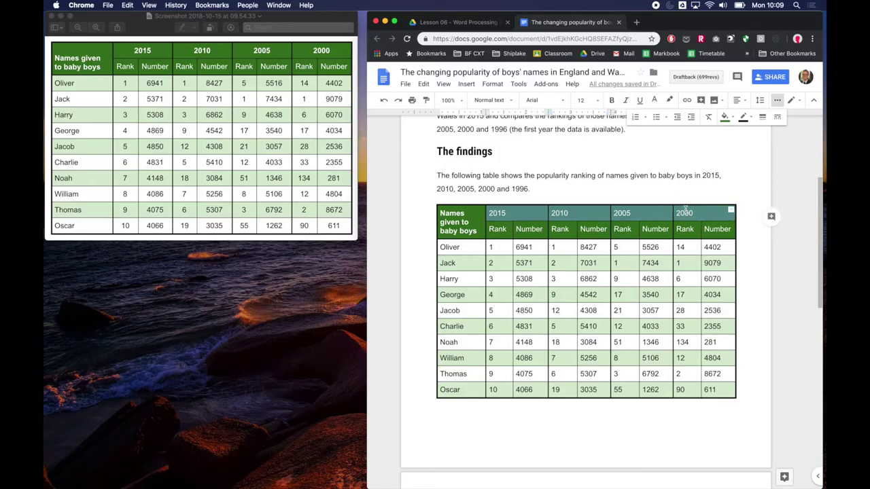
click(611, 100)
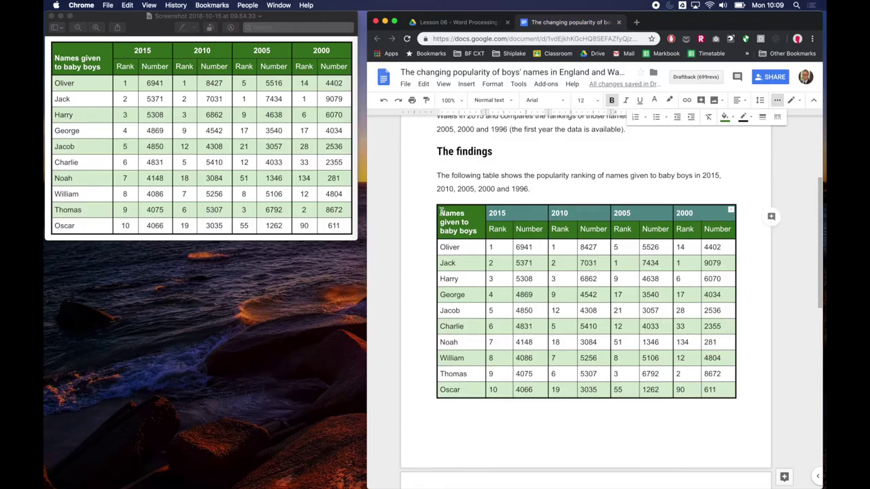
Centre the text in the header cells
drag(441, 212, 722, 231)
click(495, 213)
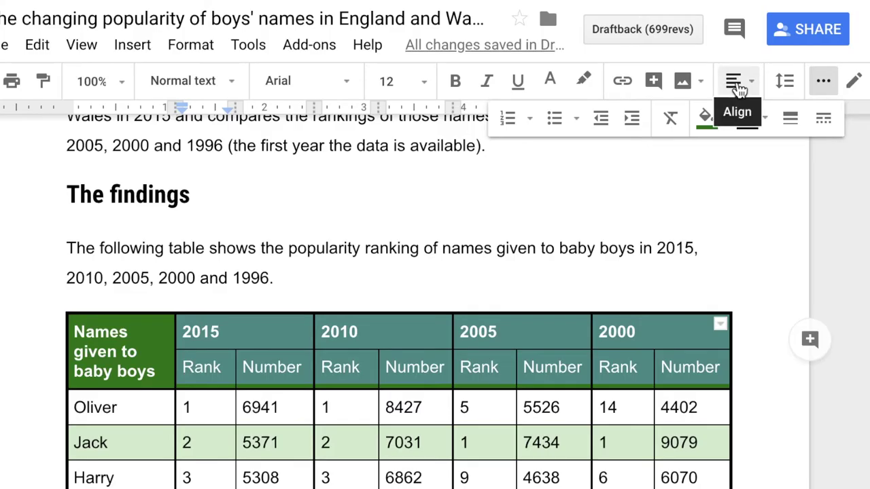
click(739, 103)
click(678, 119)
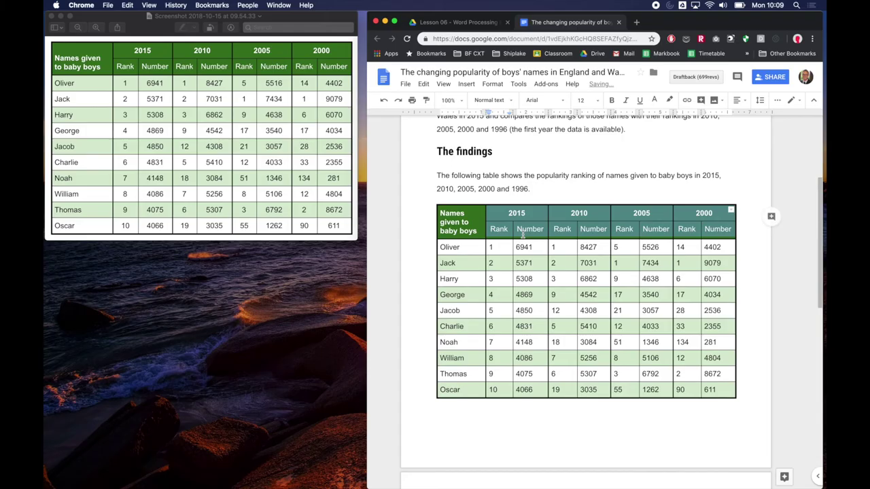
click(494, 248)
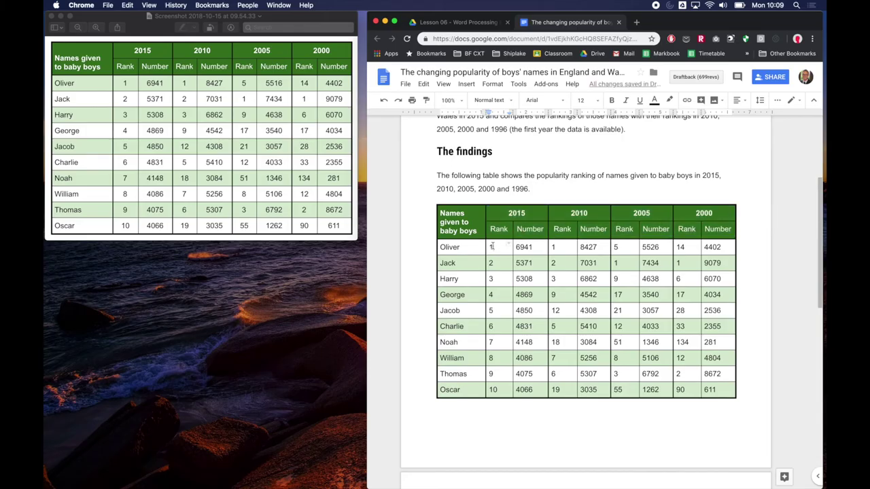
Centre every Rank and Number figure in the table's data rows
drag(489, 247, 723, 394)
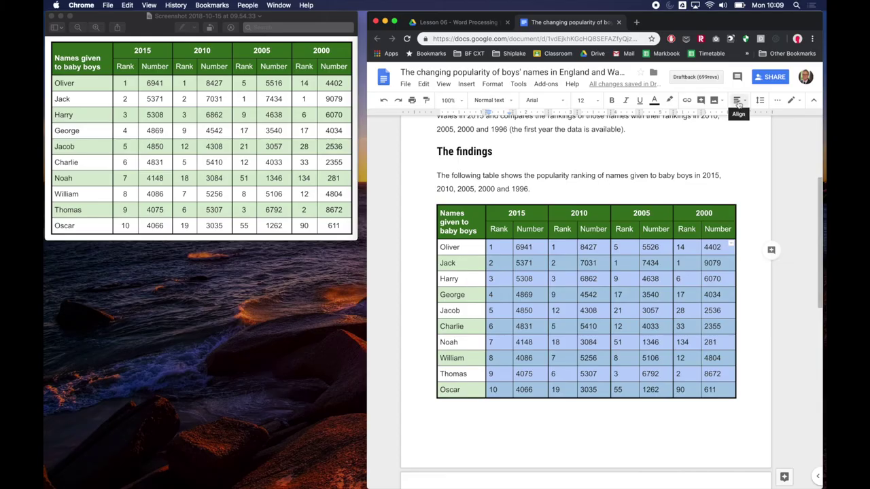
drag(502, 250, 723, 390)
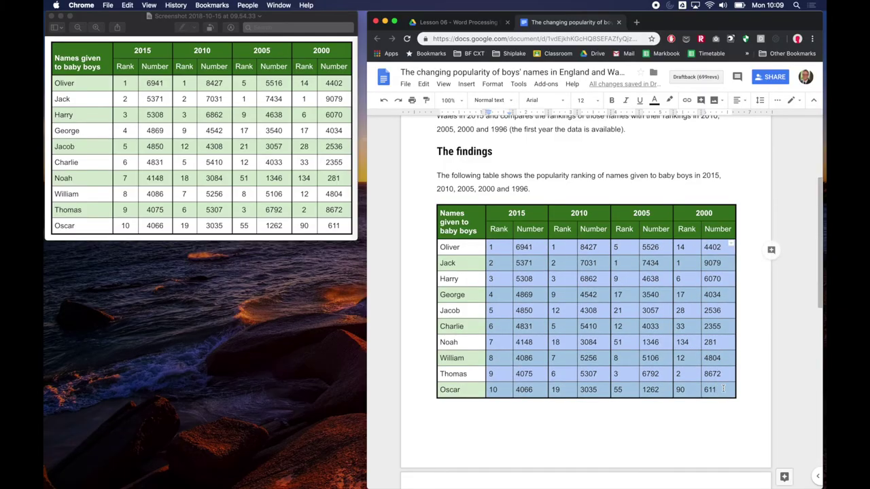
click(740, 102)
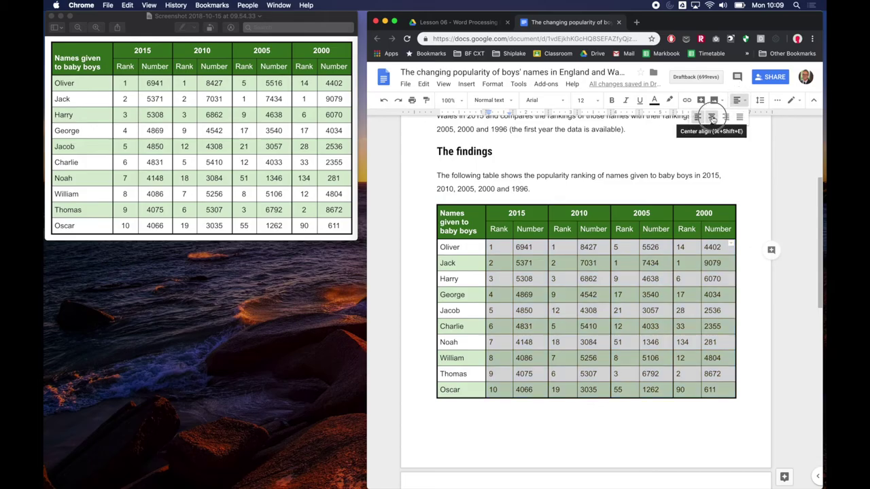
click(712, 119)
click(668, 185)
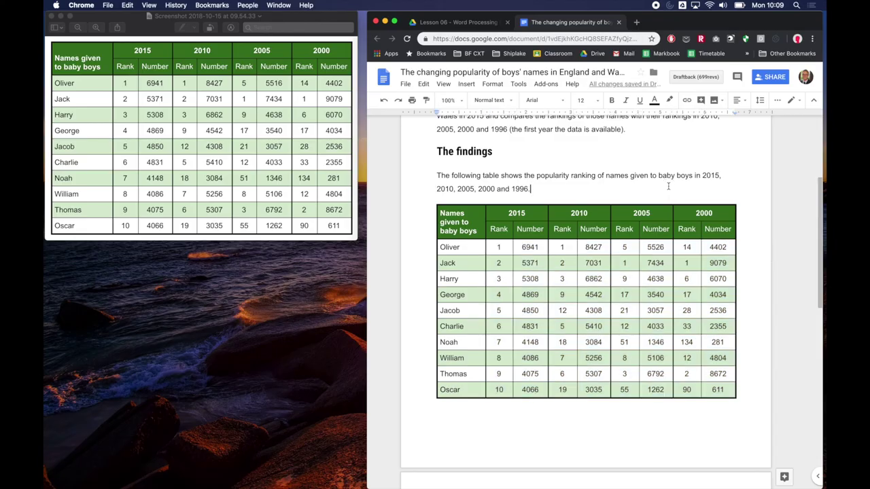
scroll(668, 186, up, 4)
scroll(668, 185, down, 4)
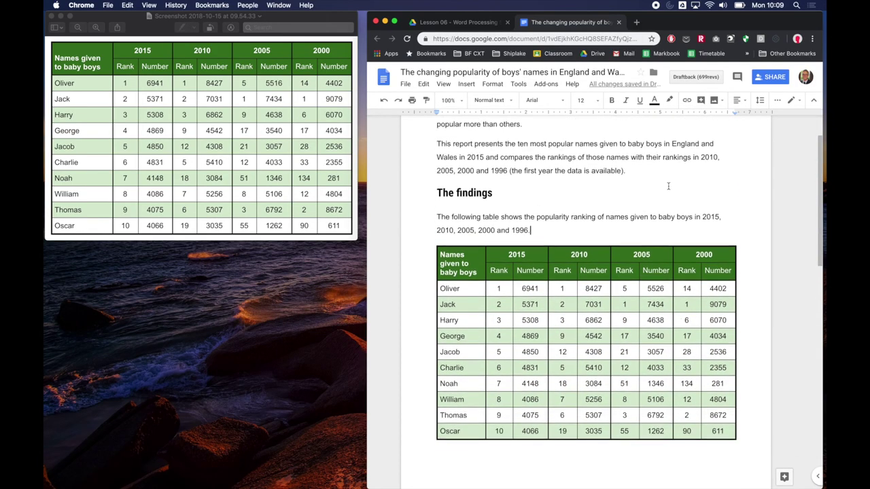